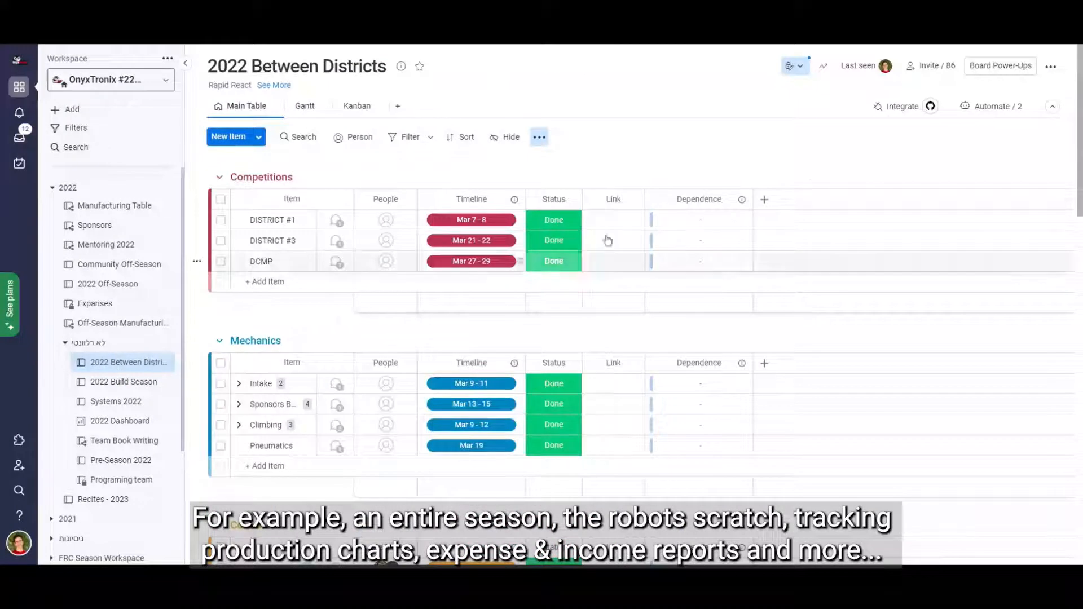
Look through the groups of the 2022 Between Districts board and the column types available for its Control group.
{"action": "left_click_drag", "start_coordinate": [1081, 116], "coordinate": [1081, 201]}
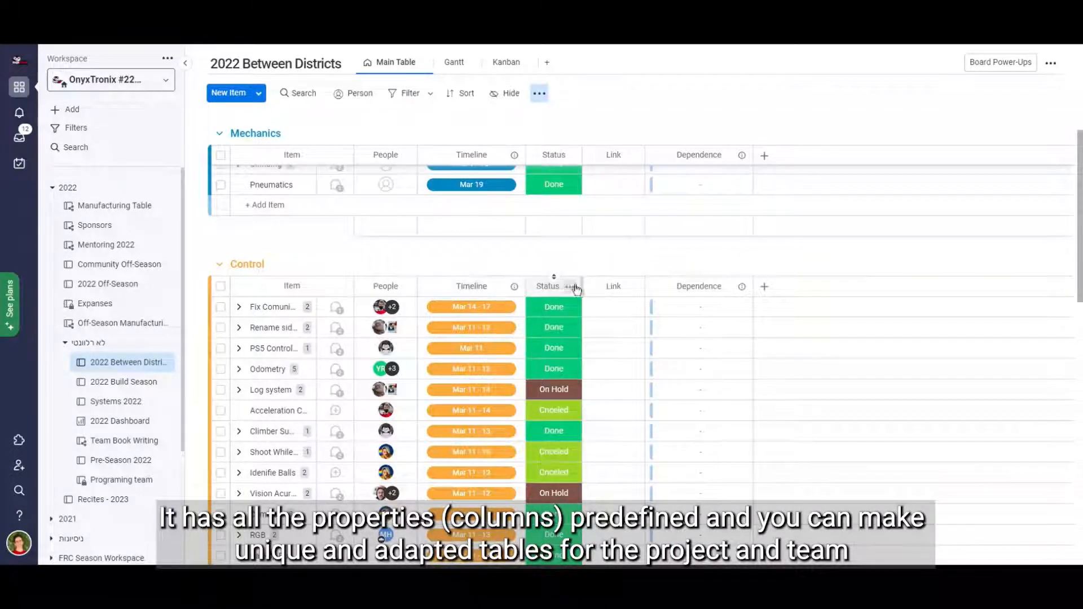
{"action": "left_click", "coordinate": [764, 286]}
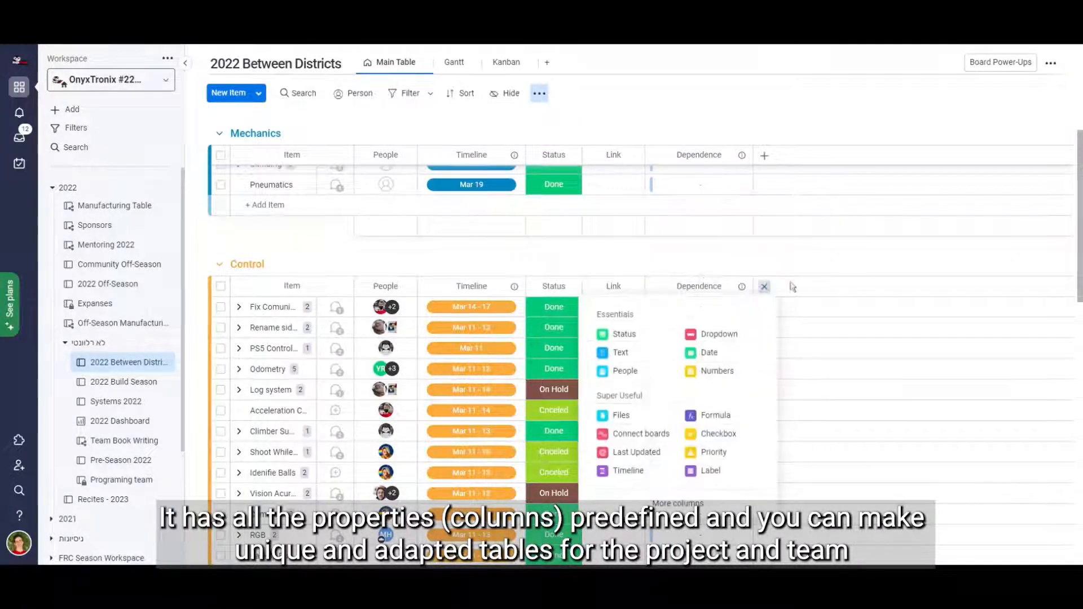
{"action": "left_click", "coordinate": [838, 256]}
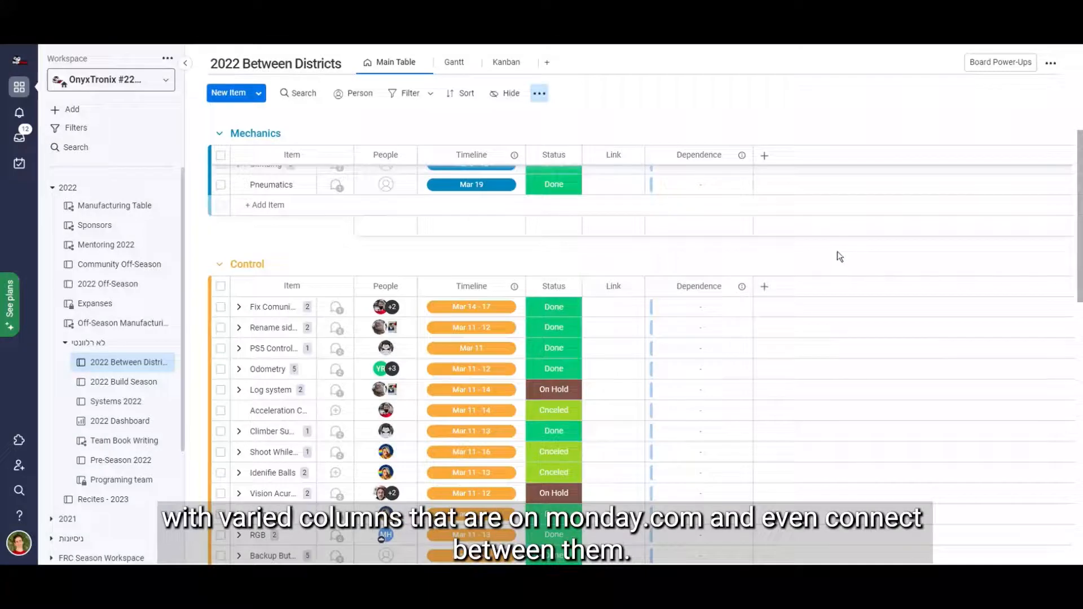
{"action": "left_click_drag", "start_coordinate": [1082, 242], "coordinate": [1081, 143]}
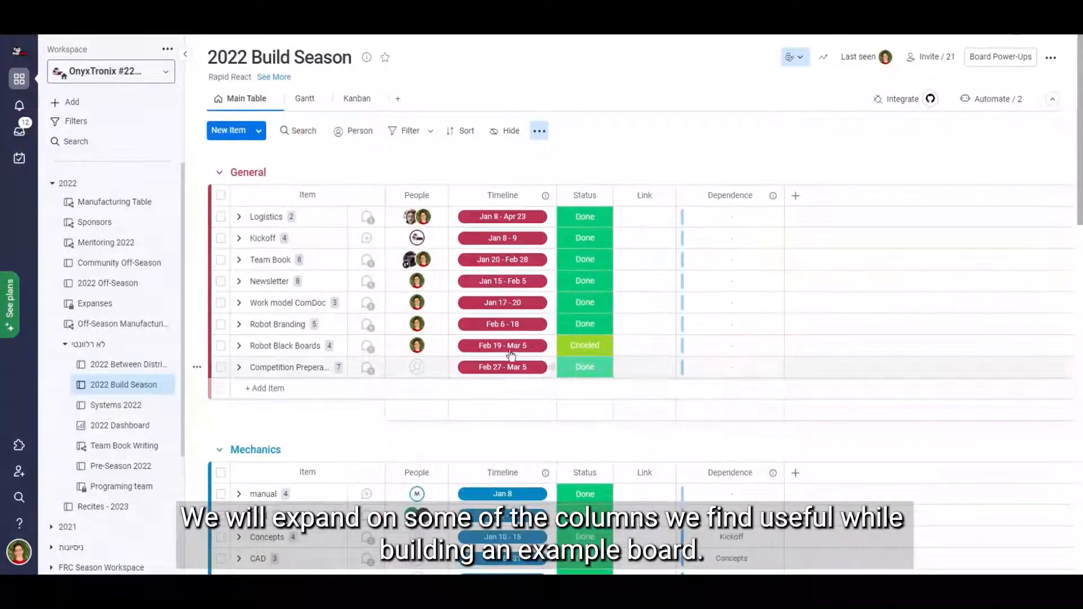
Create a new main board named Season for managing items.
{"action": "left_click", "coordinate": [131, 105]}
{"action": "left_click", "coordinate": [218, 107]}
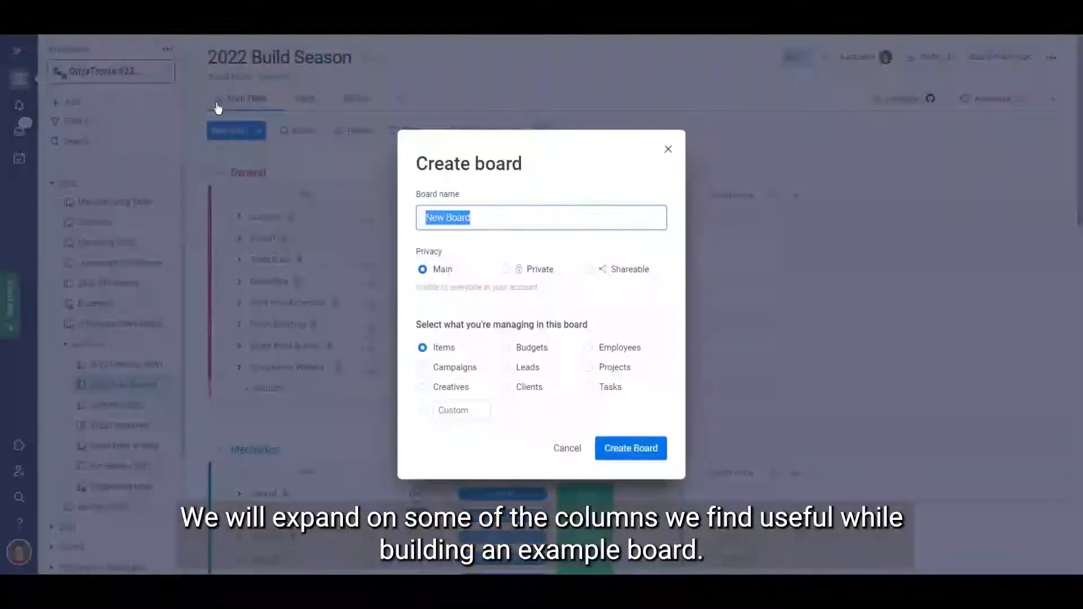
{"action": "type", "text": "Season"}
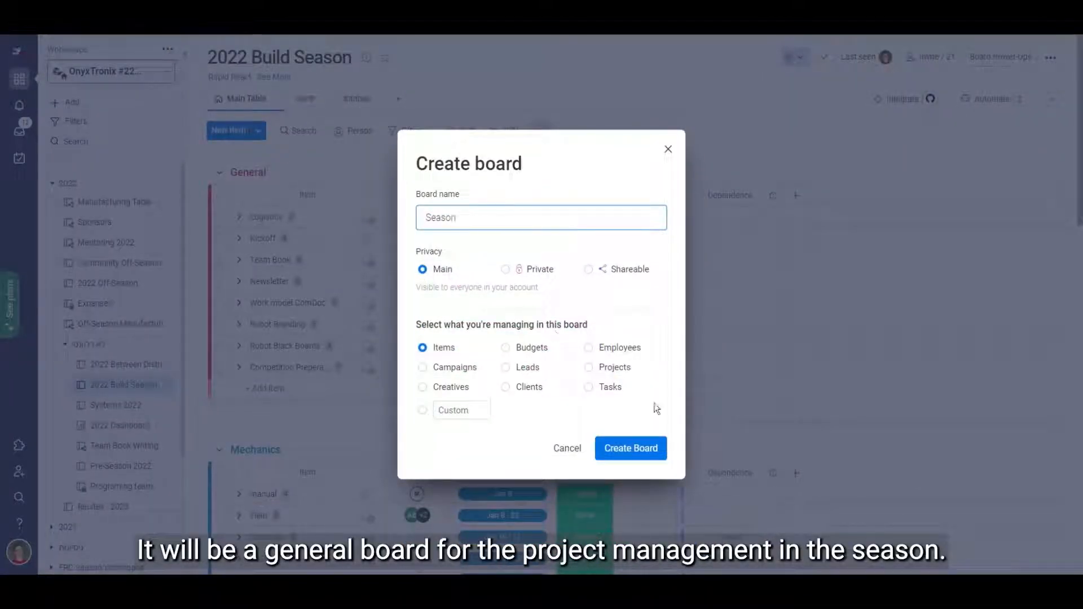
{"action": "left_click", "coordinate": [665, 447]}
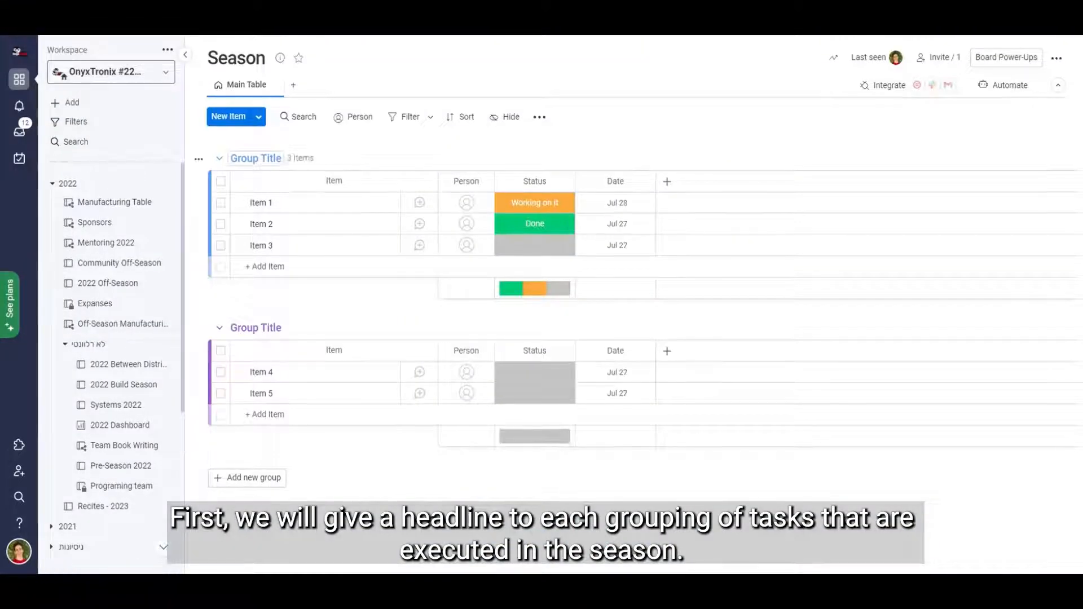
Rename the board's first group General and its second group Mechanics.
{"action": "left_click", "coordinate": [256, 158]}
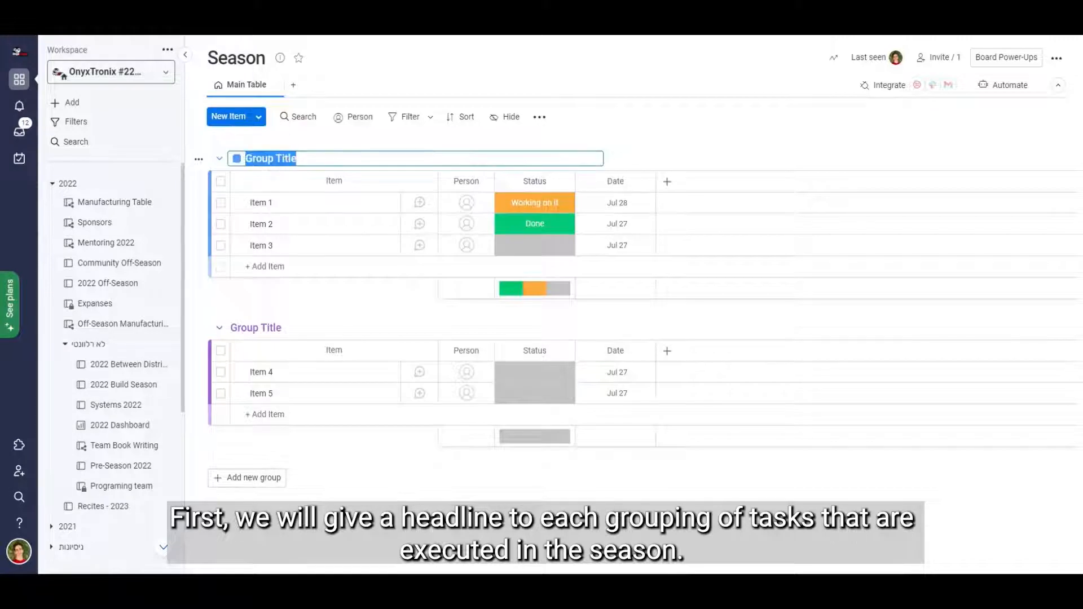
{"action": "type", "text": "General"}
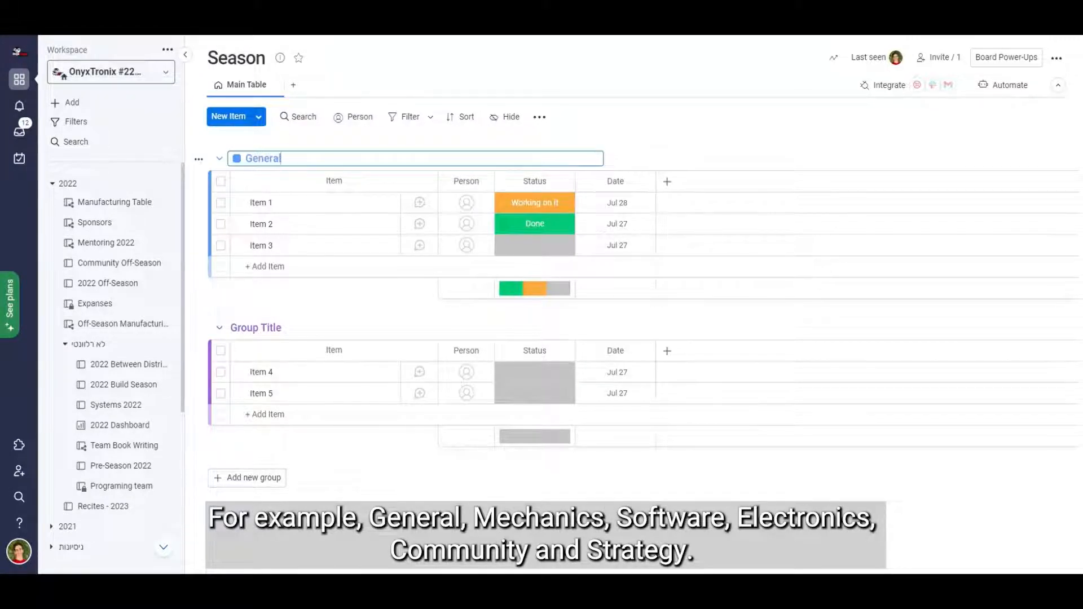
{"action": "triple_click", "coordinate": [265, 329]}
{"action": "type", "text": "Mechanics"}
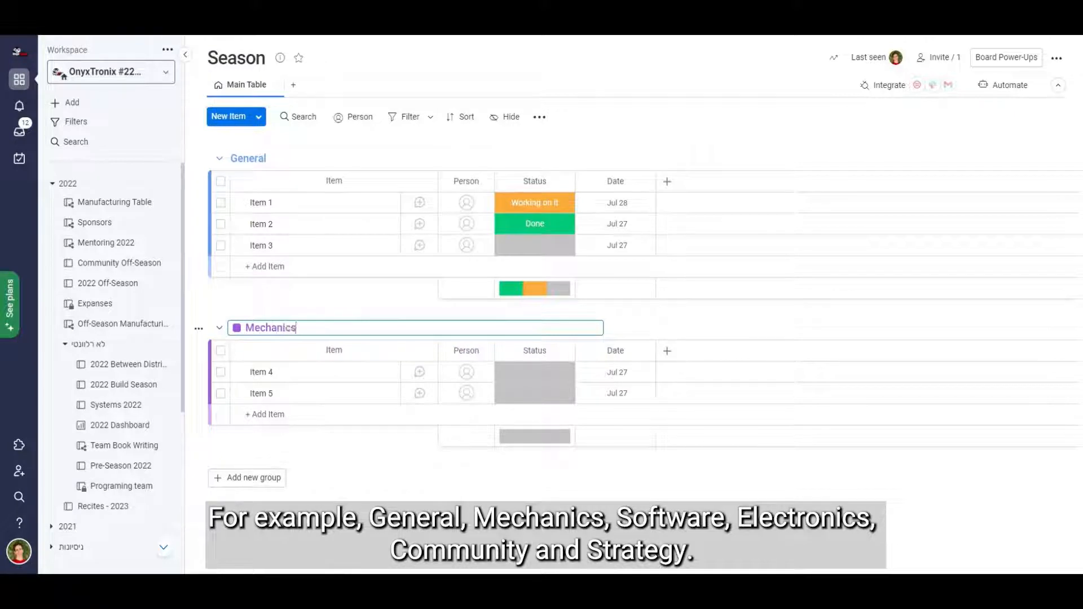
{"action": "left_click", "coordinate": [294, 298]}
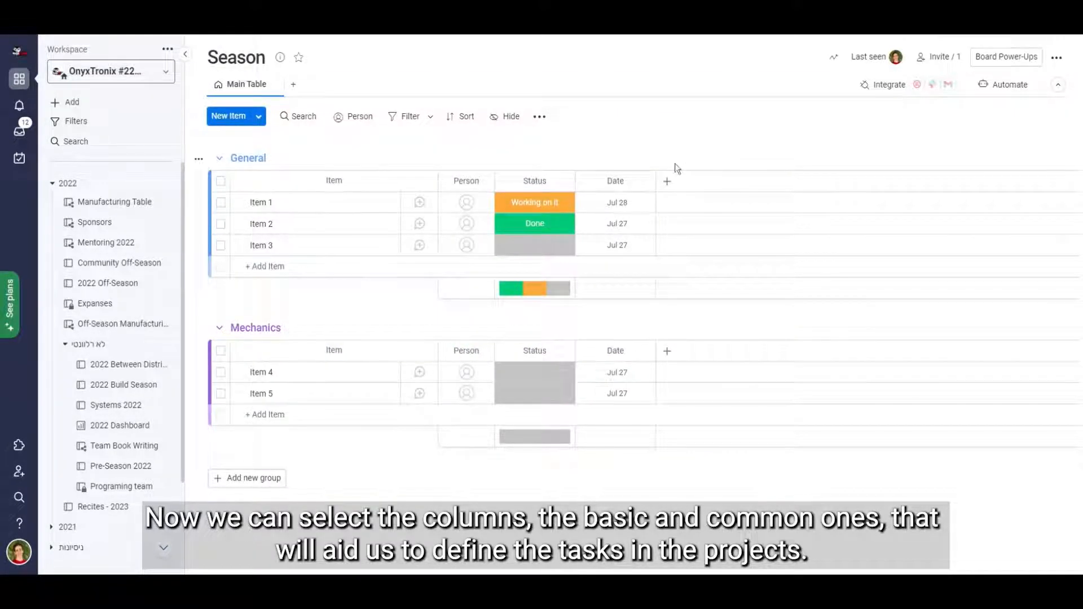
Move the Date column ahead of Person and add a Timeline column between the two.
{"action": "left_click_drag", "start_coordinate": [634, 181], "coordinate": [476, 183]}
{"action": "left_click", "coordinate": [666, 183]}
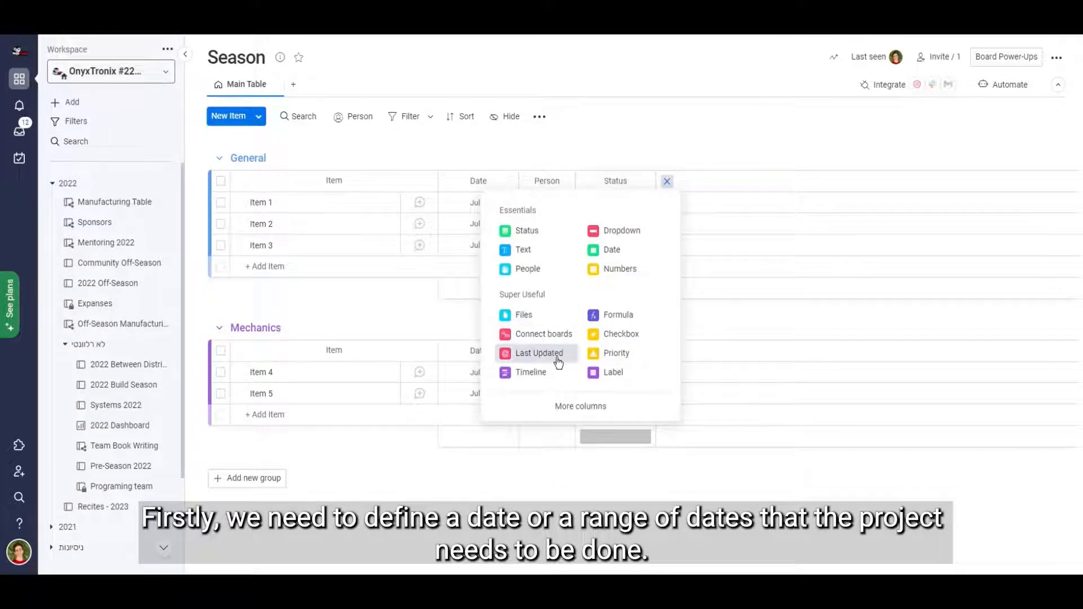
{"action": "left_click", "coordinate": [559, 372]}
{"action": "left_click_drag", "start_coordinate": [669, 181], "coordinate": [533, 181]}
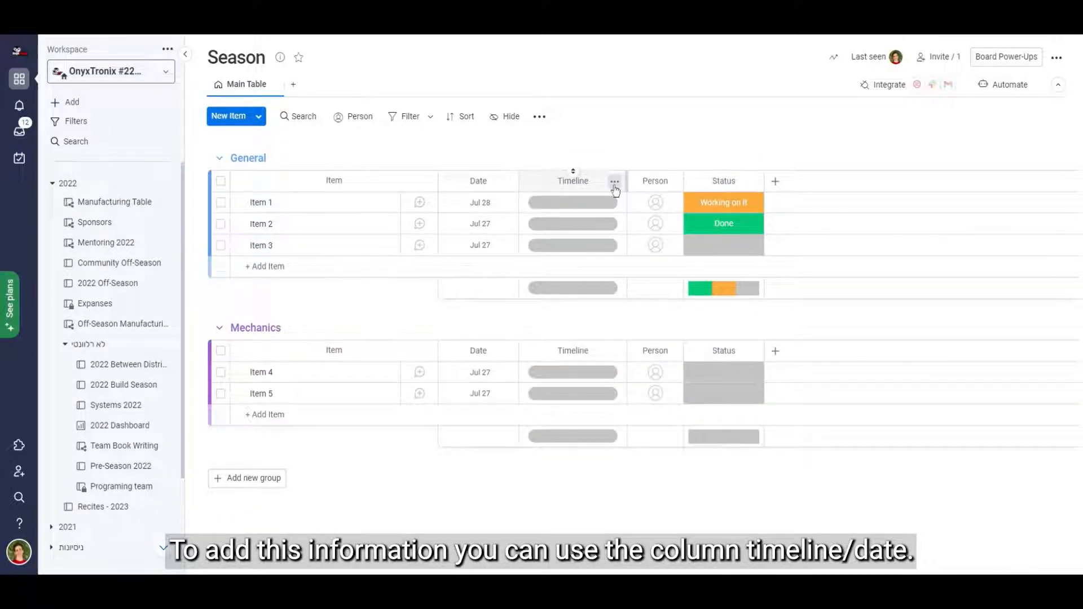
Delete the Date column from the Season board.
{"action": "left_click", "coordinate": [506, 182]}
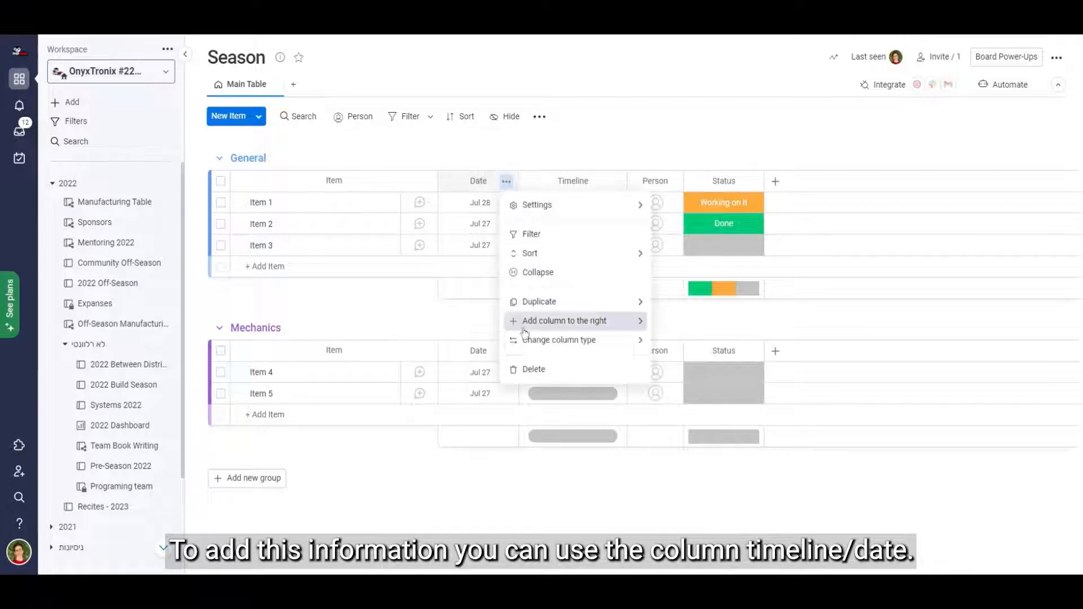
{"action": "left_click", "coordinate": [530, 367]}
{"action": "left_click", "coordinate": [676, 135]}
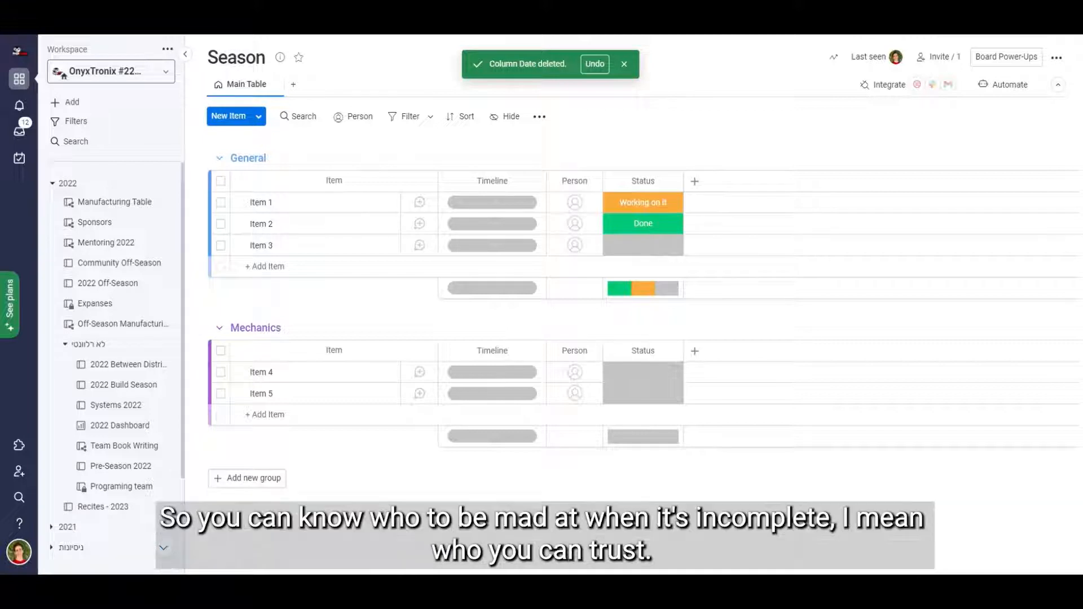
Look through the people who can be assigned to Item 1 in the General group.
{"action": "left_click", "coordinate": [576, 206]}
{"action": "scroll", "coordinate": [600, 302], "scroll_direction": "down", "scroll_amount": 1}
{"action": "scroll", "coordinate": [599, 302], "scroll_direction": "down", "scroll_amount": 6}
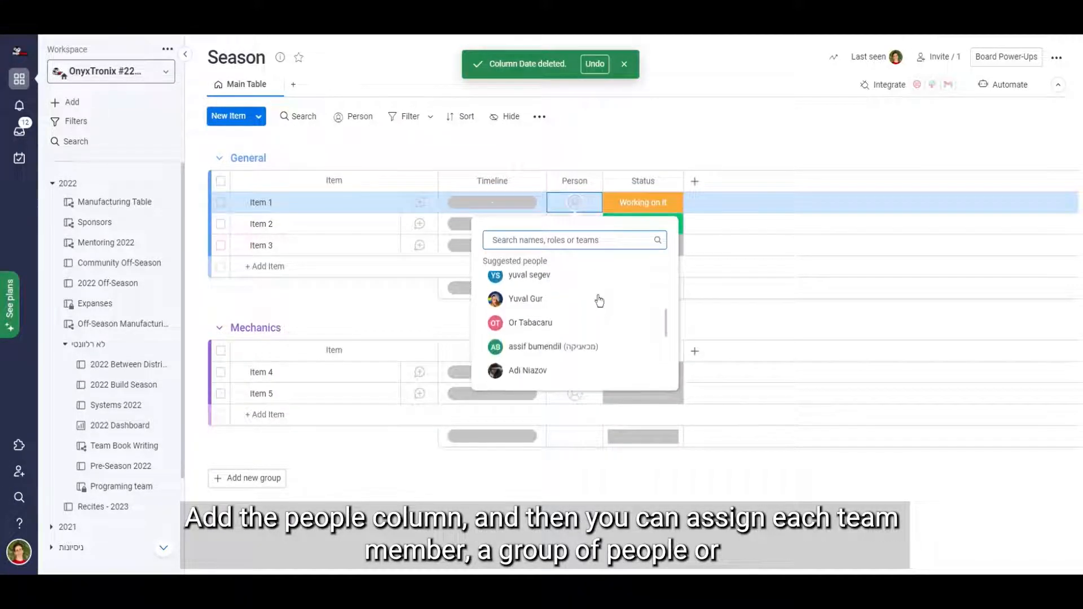
{"action": "left_click", "coordinate": [714, 145]}
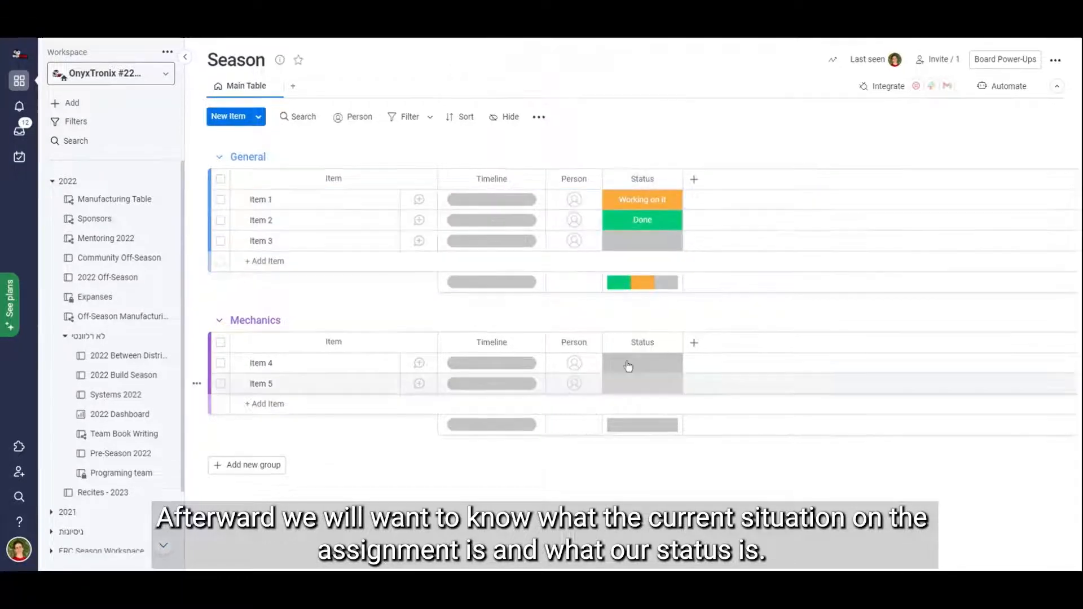
Add the labels In Progress and To Do to the Status column.
{"action": "left_click", "coordinate": [643, 204]}
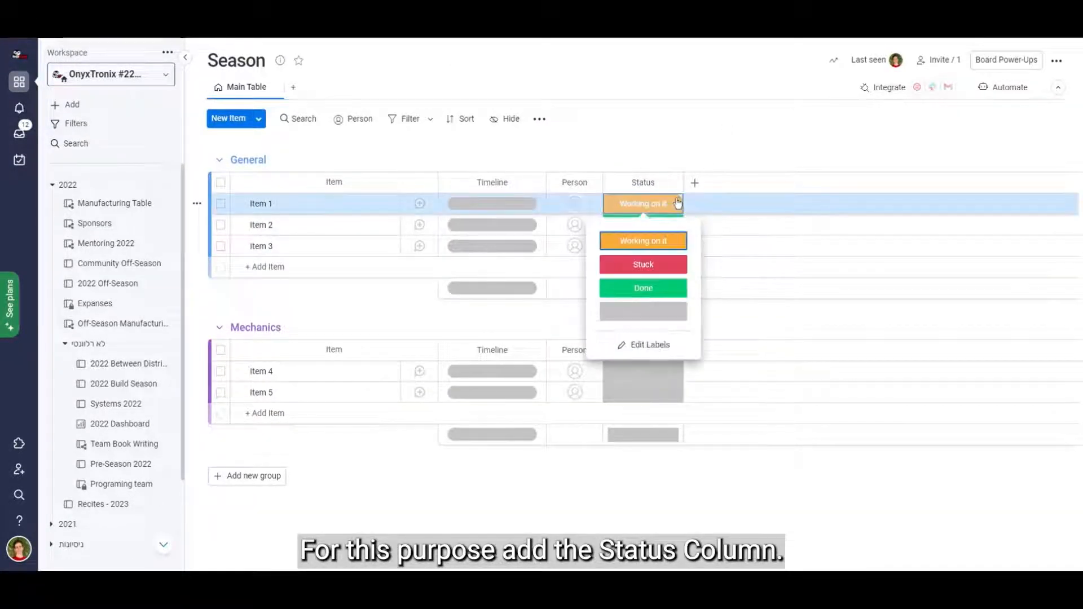
{"action": "left_click", "coordinate": [661, 338]}
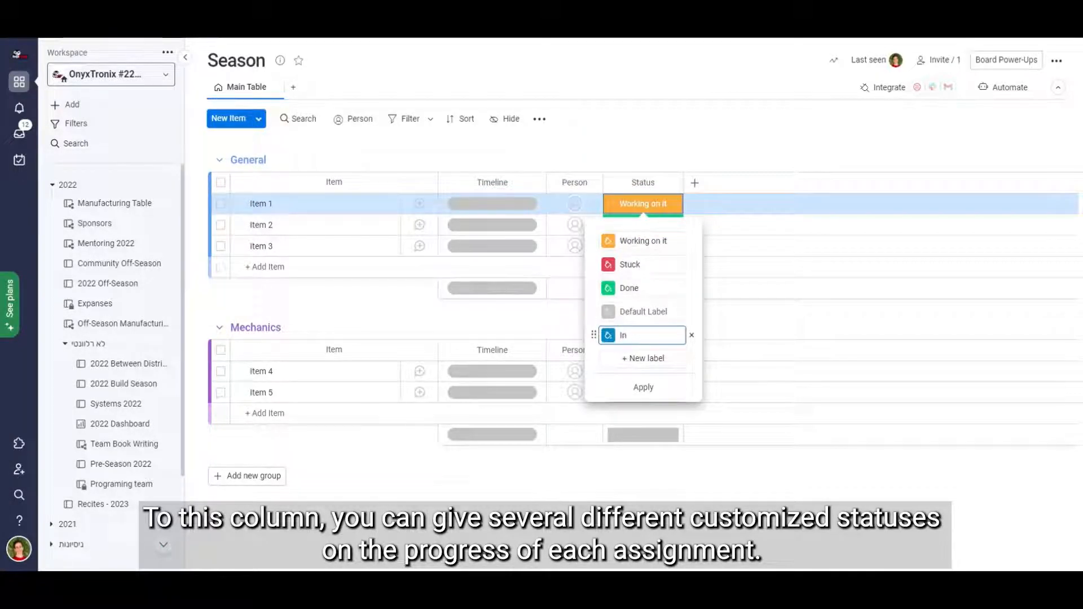
{"action": "type", "text": "In Progress"}
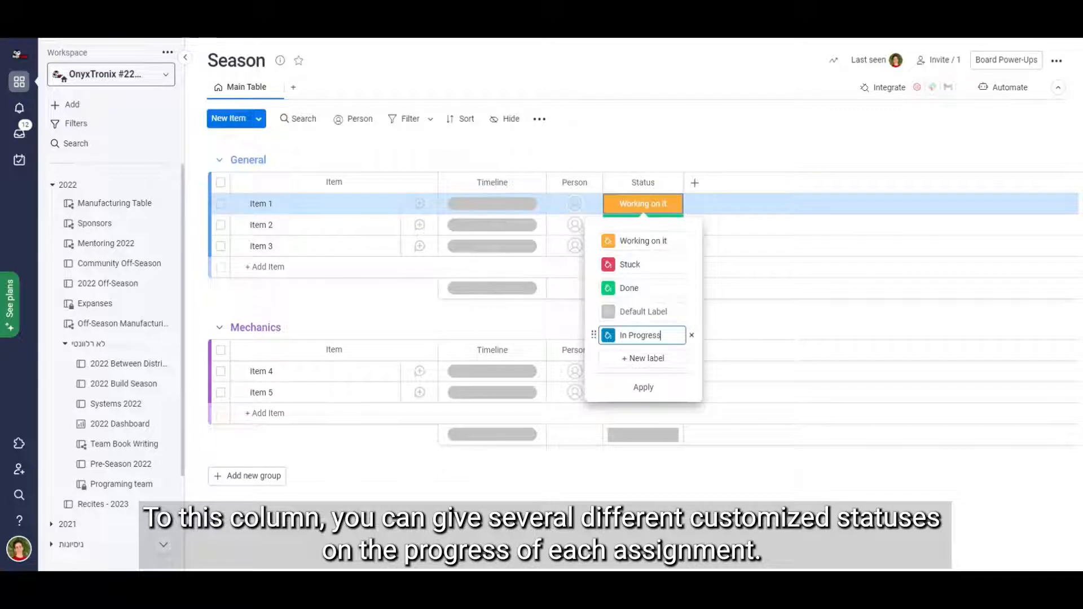
{"action": "left_click", "coordinate": [647, 358]}
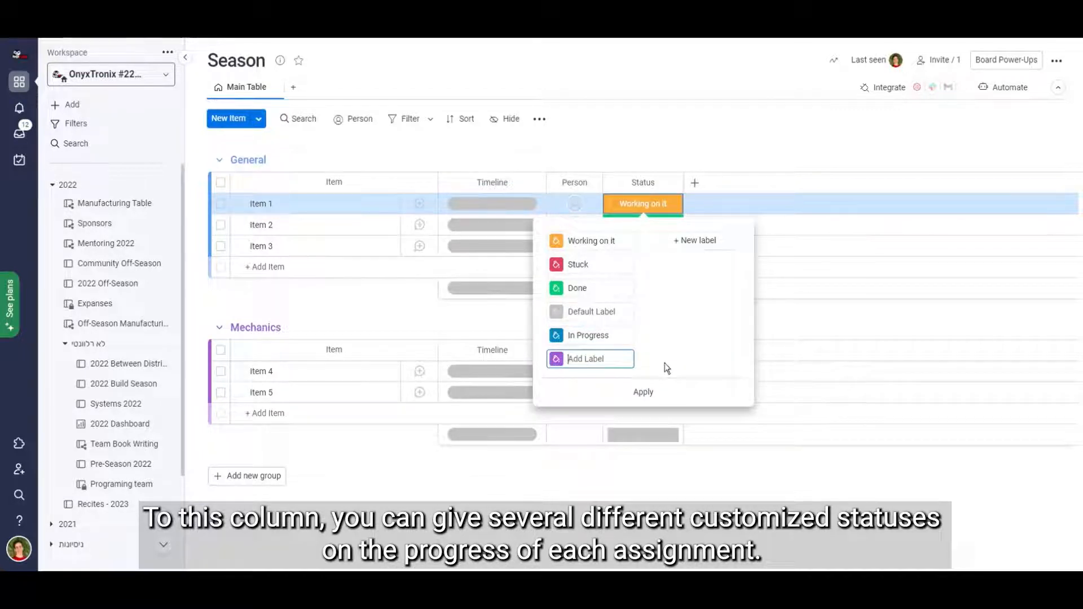
{"action": "type", "text": "To Do"}
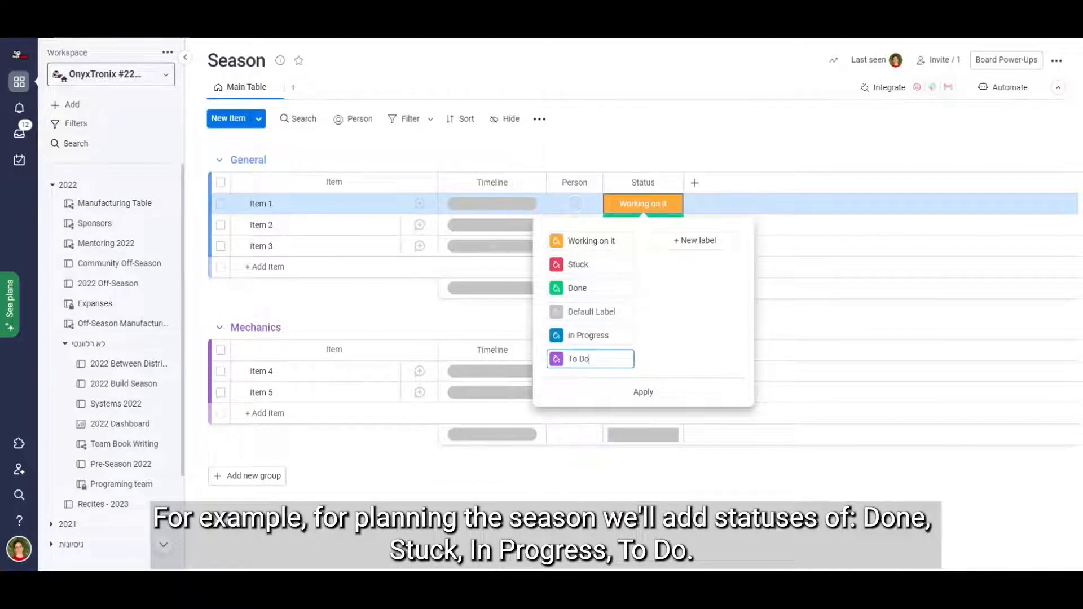
Recolor the In Progress status label orange and the To Do label dark red.
{"action": "left_click", "coordinate": [557, 336]}
{"action": "left_click", "coordinate": [564, 381]}
{"action": "left_click", "coordinate": [557, 361]}
{"action": "left_click", "coordinate": [618, 404]}
Reorder the status labels as To Do, Stuck, Working on it, In Progress, Done and apply the changes.
{"action": "left_click_drag", "start_coordinate": [542, 359], "coordinate": [542, 225]}
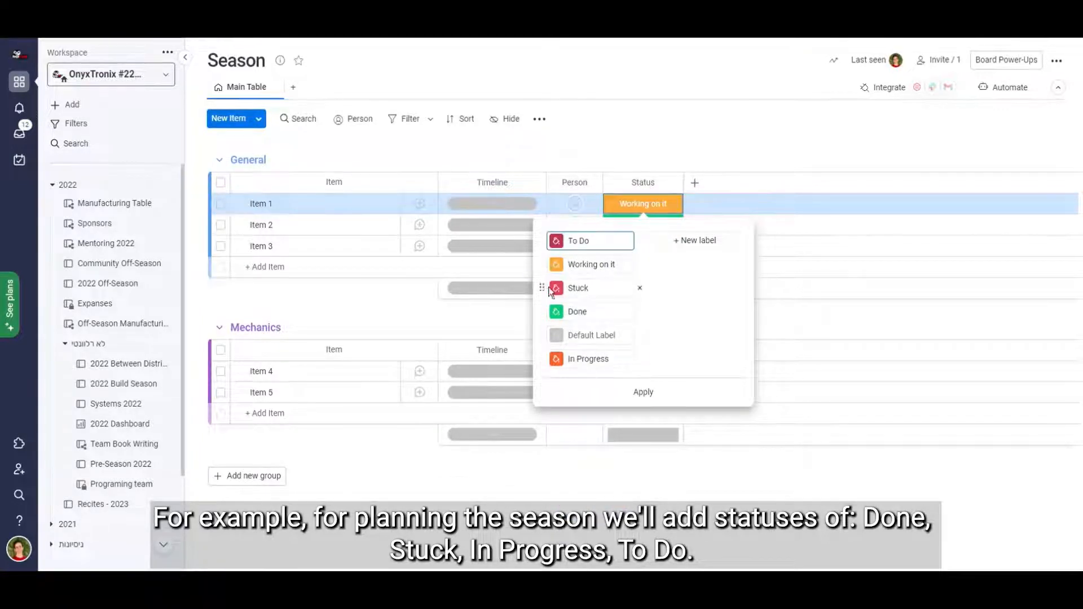
{"action": "left_click_drag", "start_coordinate": [543, 288], "coordinate": [543, 264]}
{"action": "left_click_drag", "start_coordinate": [544, 357], "coordinate": [543, 319]}
{"action": "left_click", "coordinate": [643, 391]}
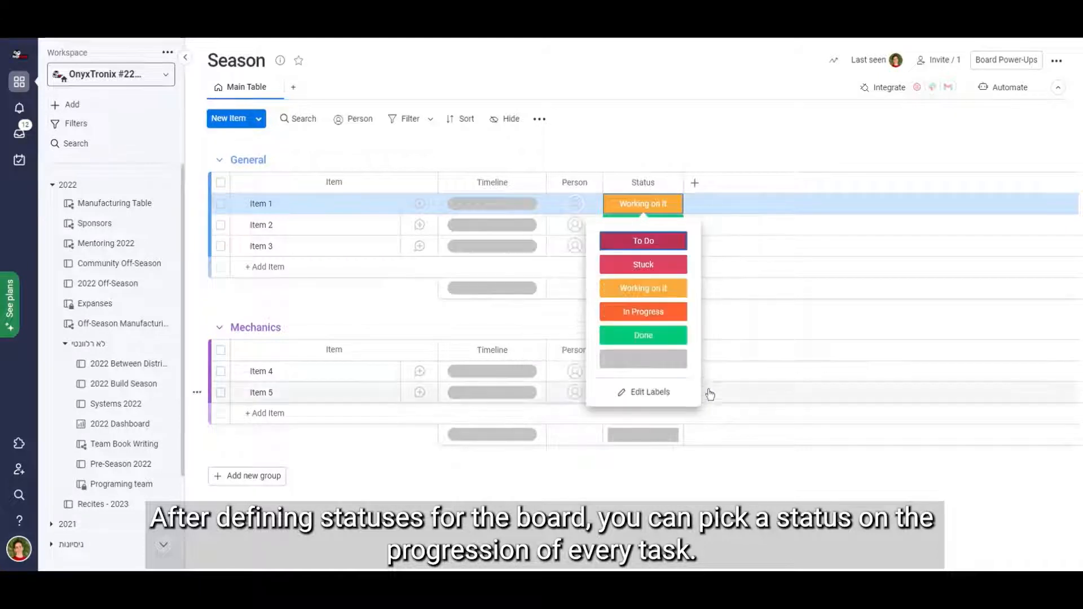
{"action": "left_click", "coordinate": [764, 138]}
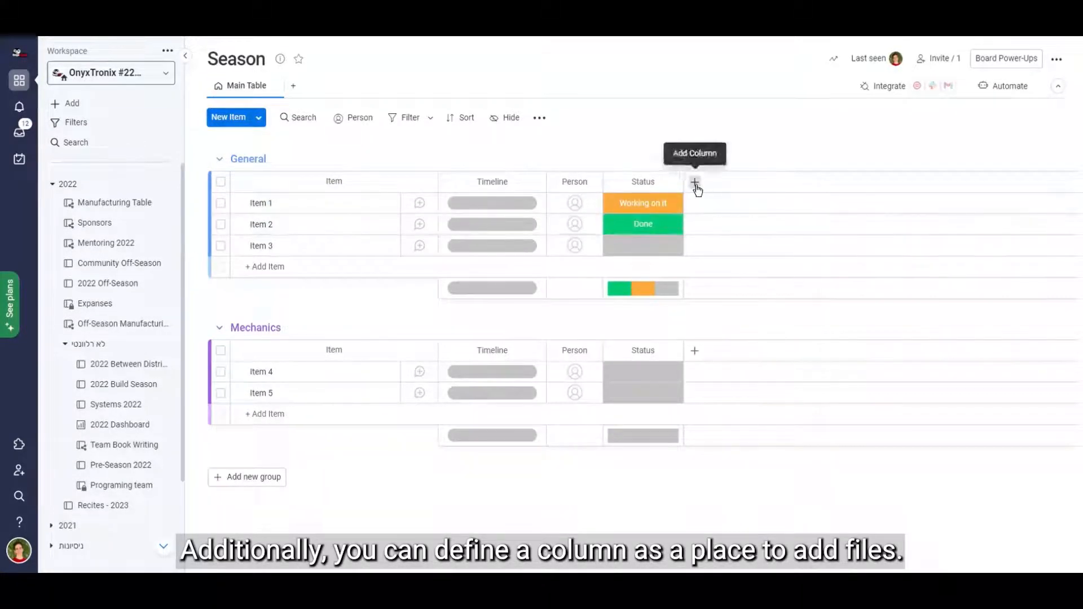
Add a Files column after Status and view the file sources offered for Item 1.
{"action": "left_click", "coordinate": [695, 183]}
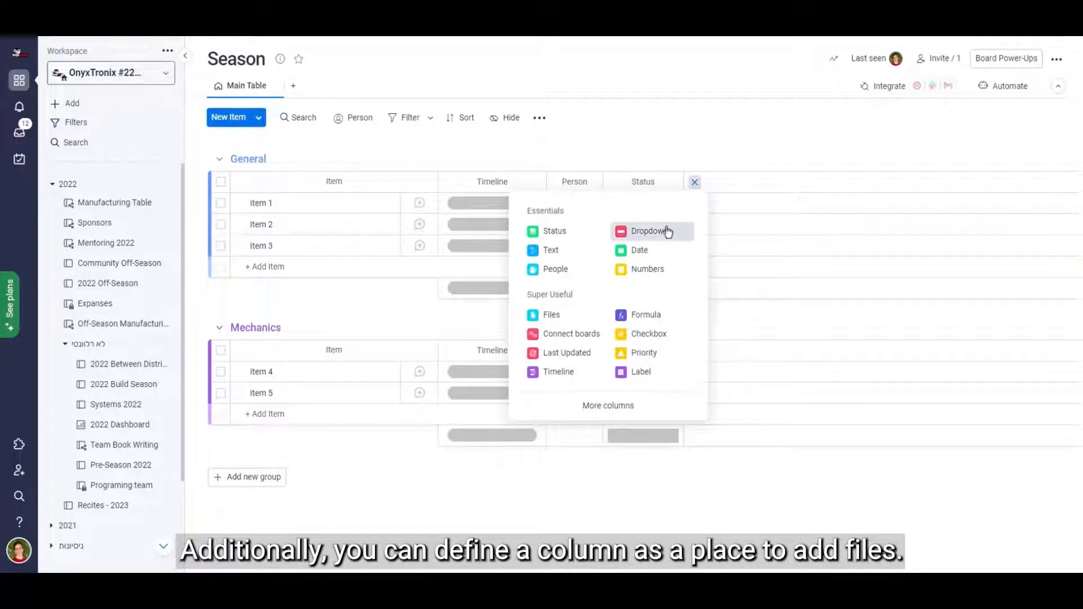
{"action": "left_click", "coordinate": [578, 316]}
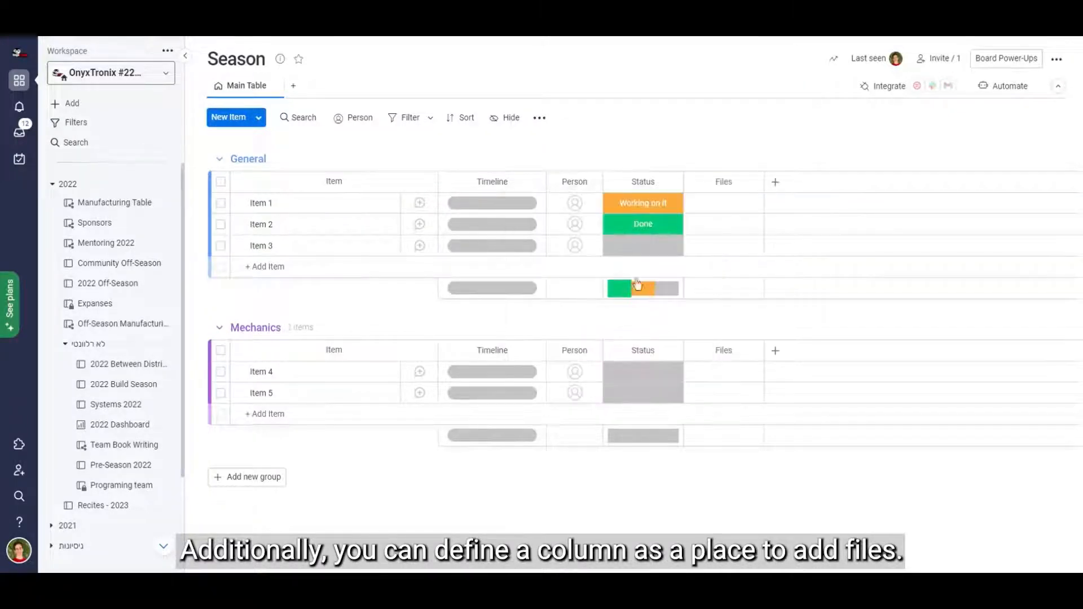
{"action": "left_click", "coordinate": [718, 204]}
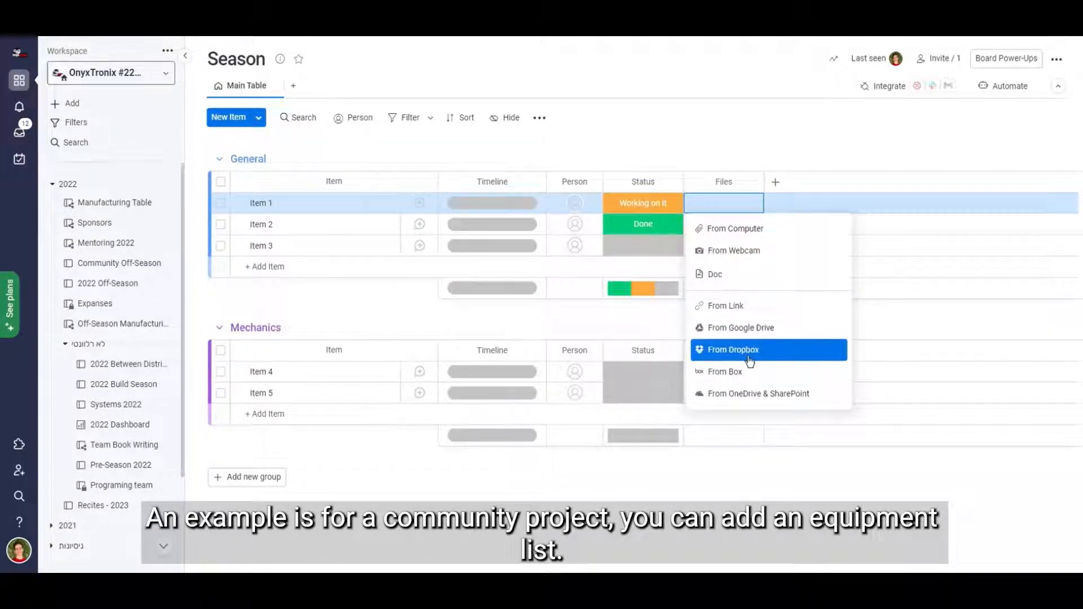
{"action": "left_click", "coordinate": [822, 150]}
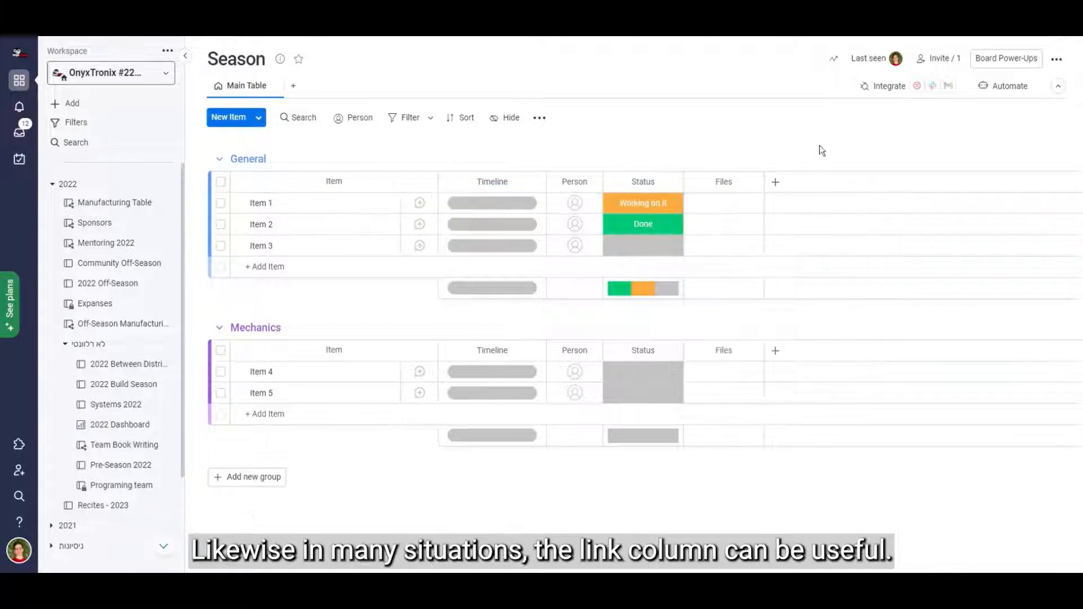
Add a Link column after Files and view the web address and display text fields for Item 1.
{"action": "left_click", "coordinate": [780, 182]}
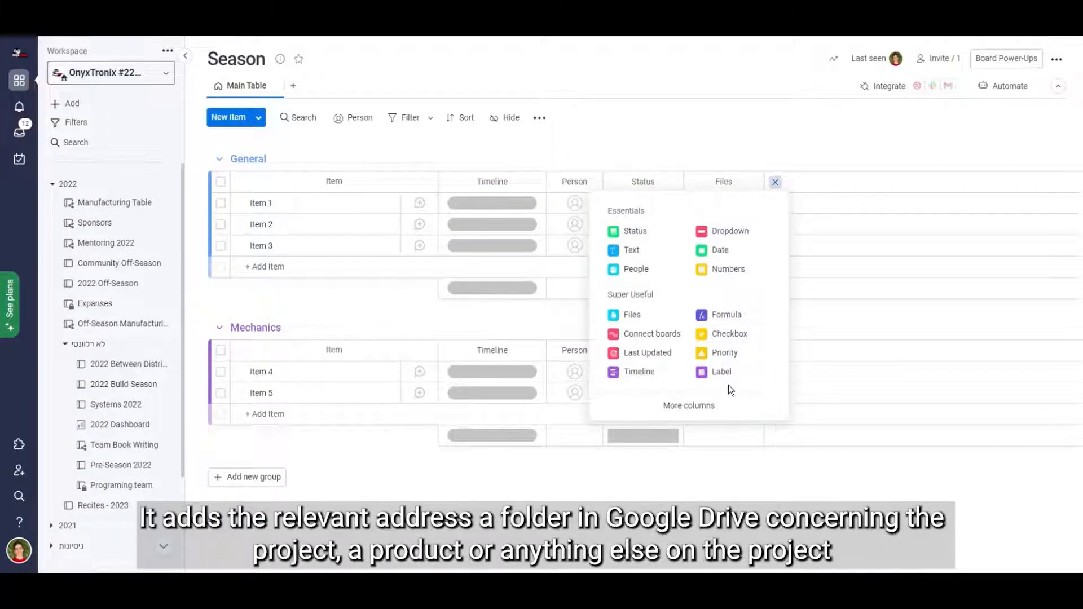
{"action": "left_click", "coordinate": [729, 407]}
{"action": "scroll", "coordinate": [730, 410], "scroll_direction": "down", "scroll_amount": 4}
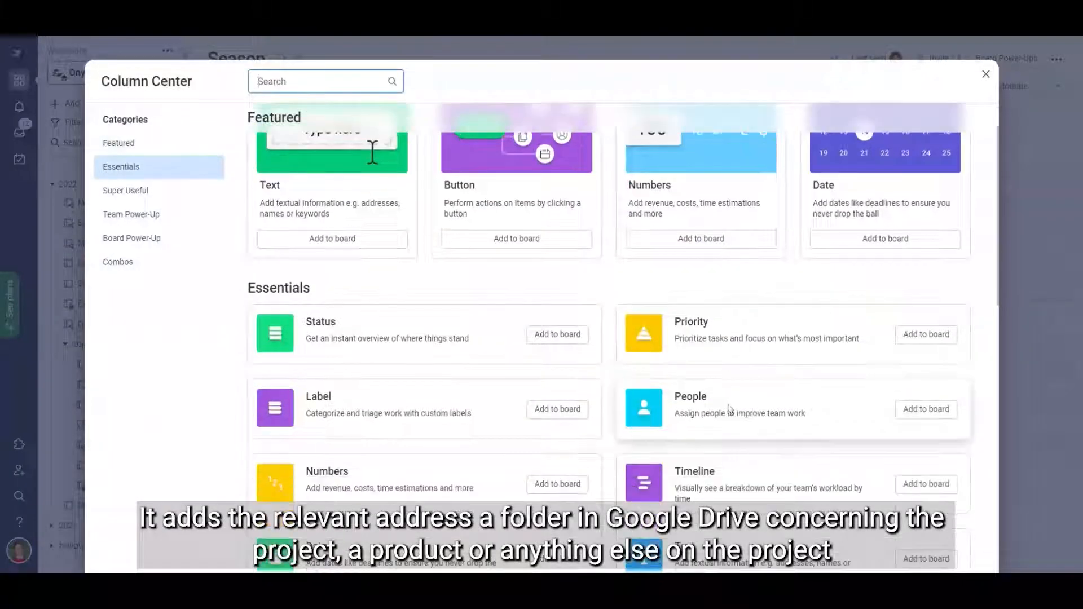
{"action": "scroll", "coordinate": [729, 409], "scroll_direction": "down", "scroll_amount": 7}
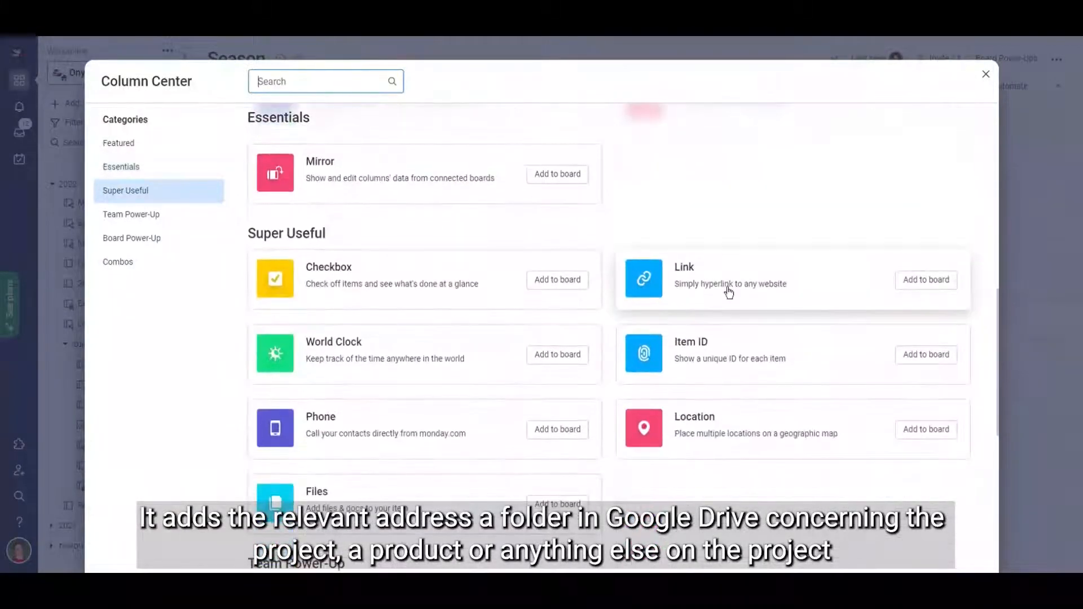
{"action": "left_click", "coordinate": [728, 289]}
{"action": "left_click", "coordinate": [801, 203]}
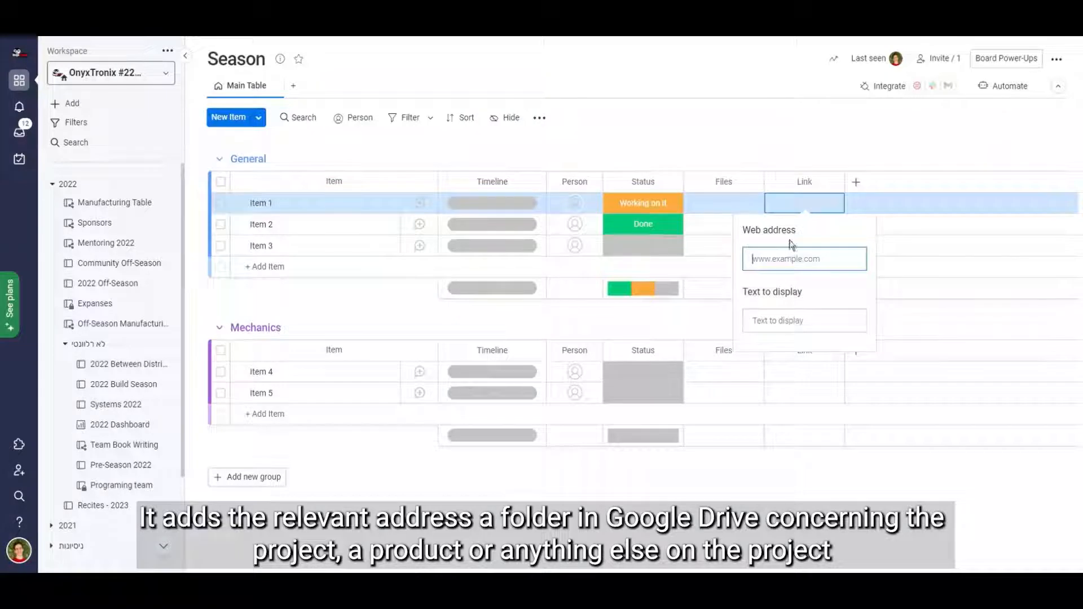
{"action": "left_click", "coordinate": [781, 132]}
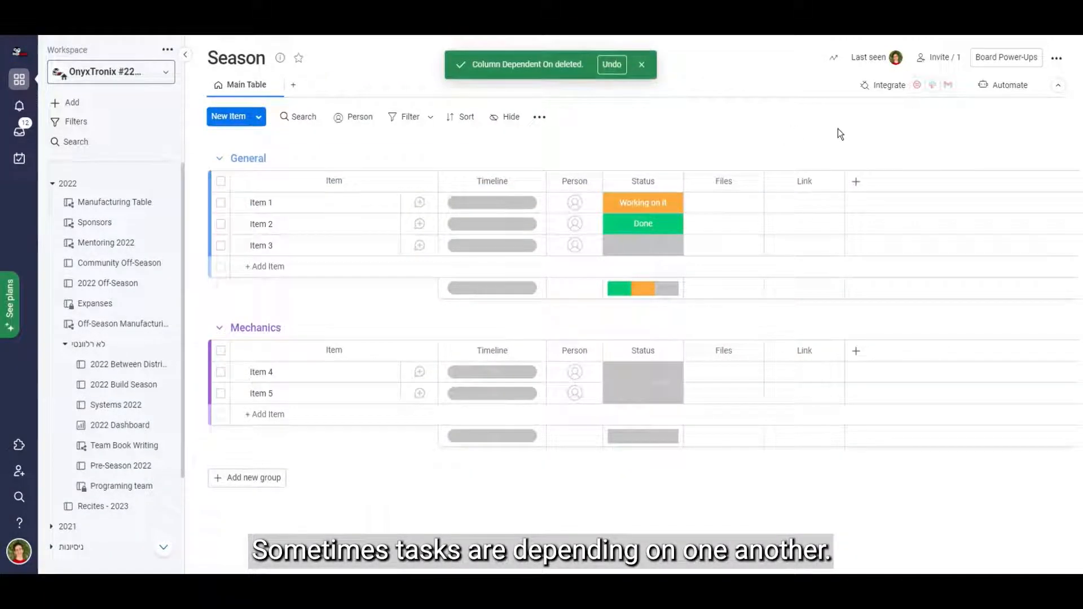
Add a Dependency column after the Link column and dismiss the dependency setup without connecting a date column.
{"action": "left_click", "coordinate": [856, 181]}
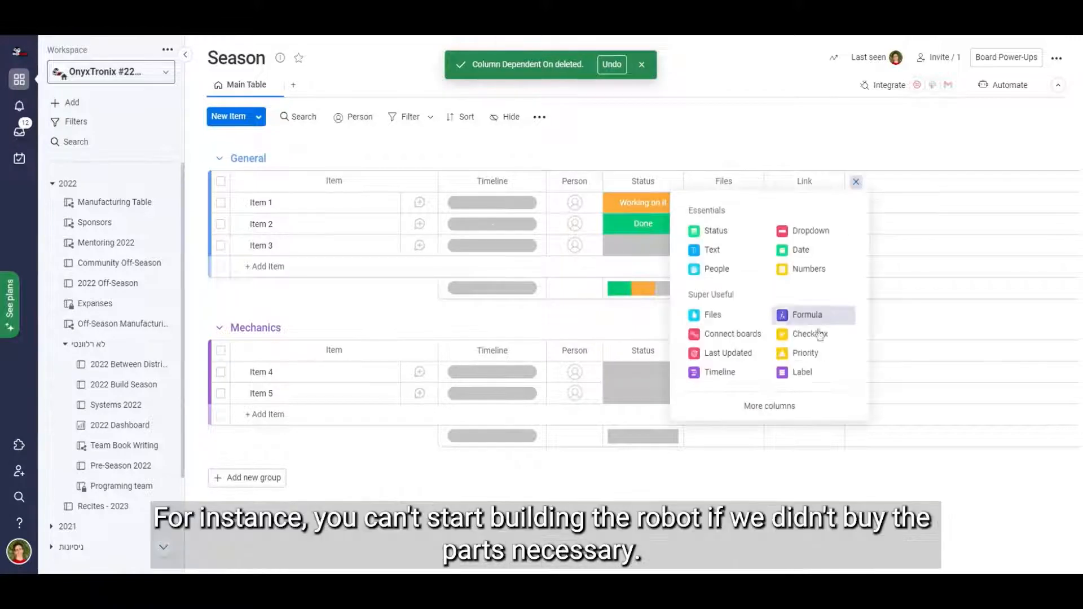
{"action": "left_click", "coordinate": [810, 402]}
{"action": "scroll", "coordinate": [810, 405], "scroll_direction": "down", "scroll_amount": 15}
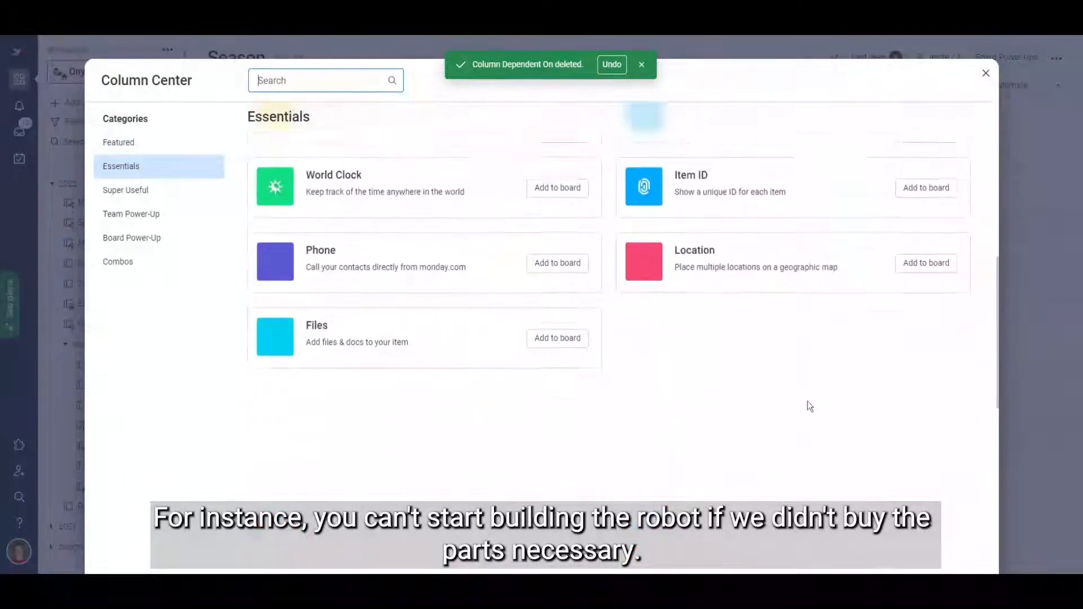
{"action": "scroll", "coordinate": [810, 406], "scroll_direction": "down", "scroll_amount": 4}
{"action": "left_click", "coordinate": [807, 403]}
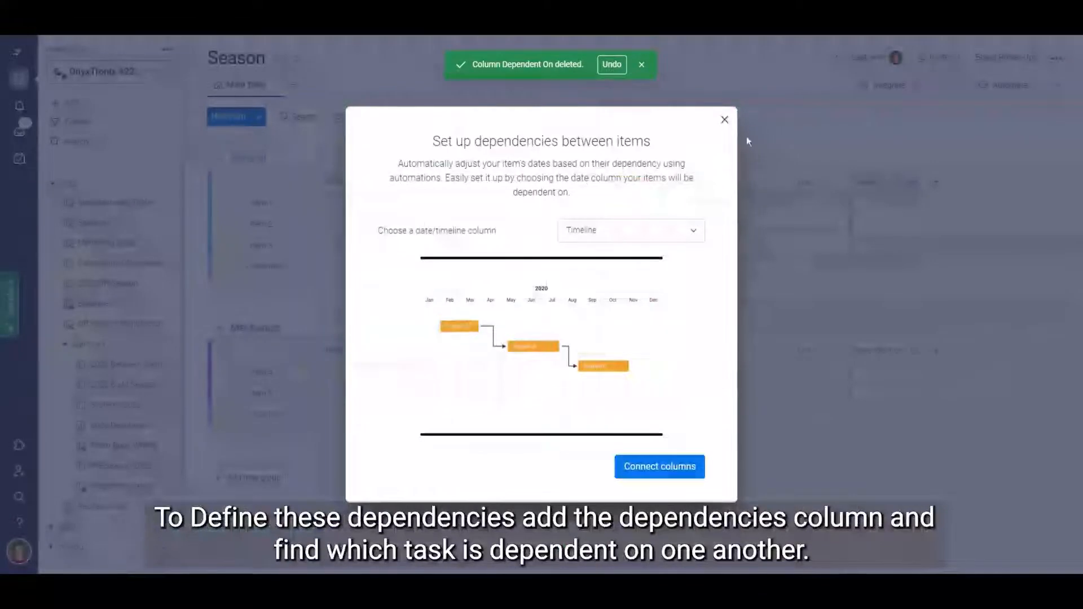
{"action": "left_click", "coordinate": [724, 119]}
Make Item 1 dependent on Item 2 and Item 4 in the Dependent On column.
{"action": "left_click", "coordinate": [879, 204]}
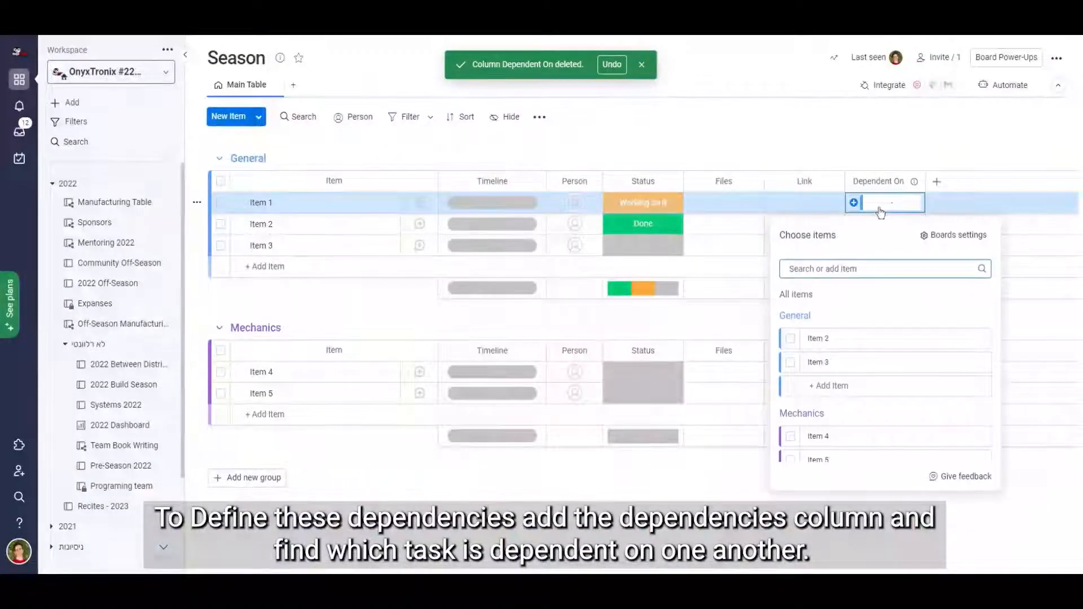
{"action": "left_click", "coordinate": [790, 339]}
{"action": "left_click", "coordinate": [788, 433]}
{"action": "left_click", "coordinate": [930, 133]}
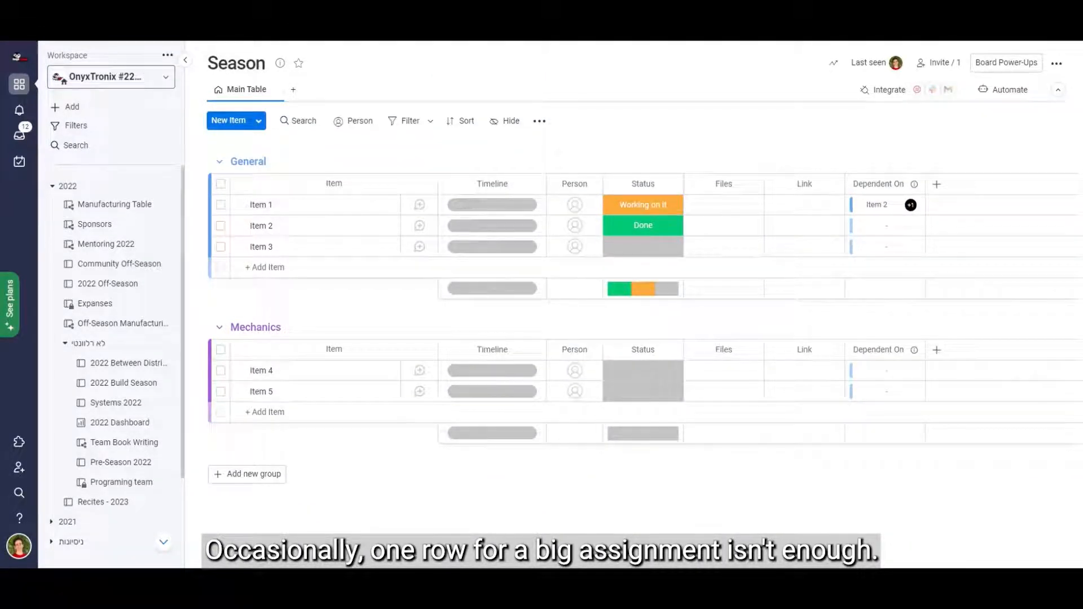
Add a subitem named "subtask 1" under Item 1 and view the column types offered for subitems.
{"action": "left_click", "coordinate": [242, 205]}
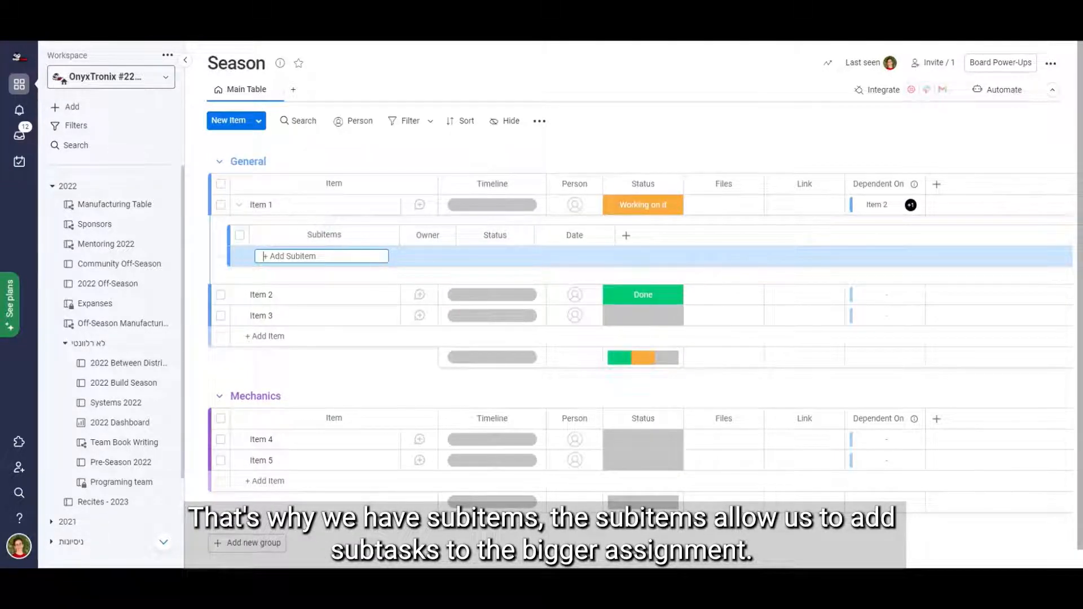
{"action": "type", "text": "s"}
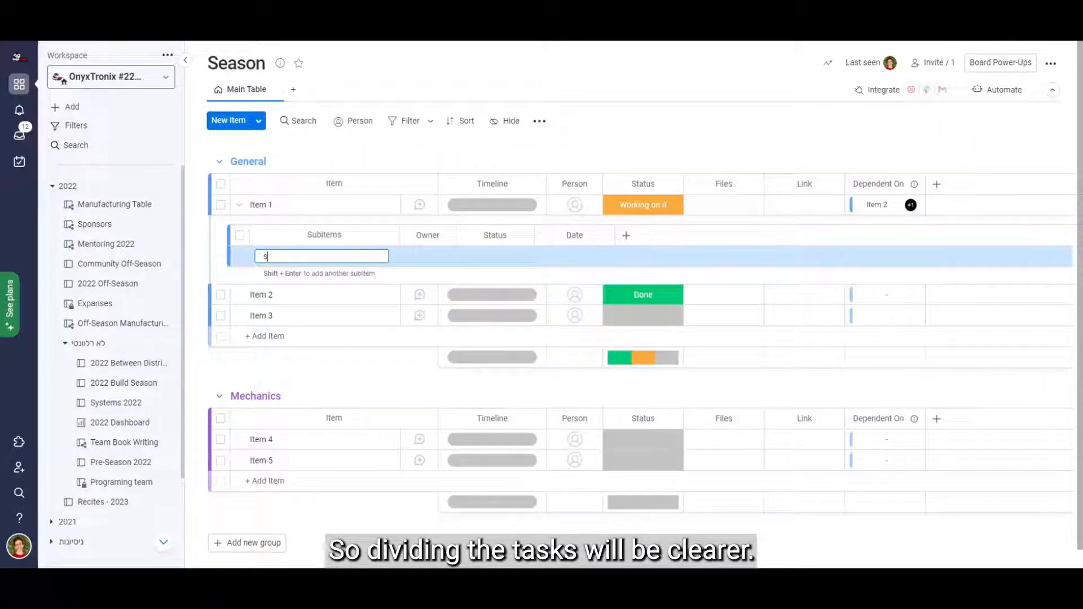
{"action": "type", "text": "ubtask 1"}
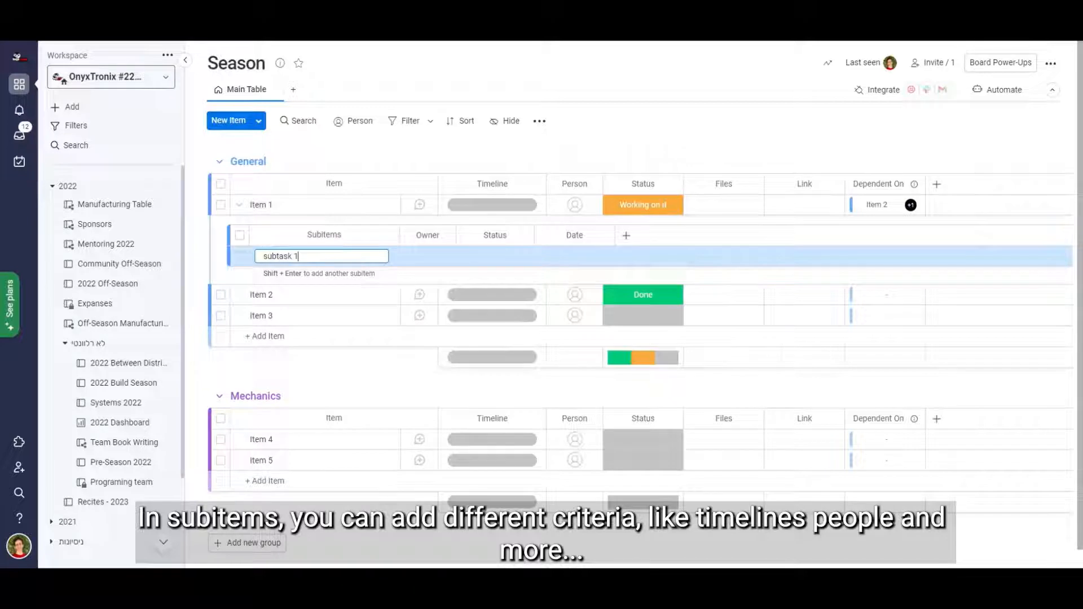
{"action": "key", "text": "Return"}
{"action": "left_click", "coordinate": [626, 235]}
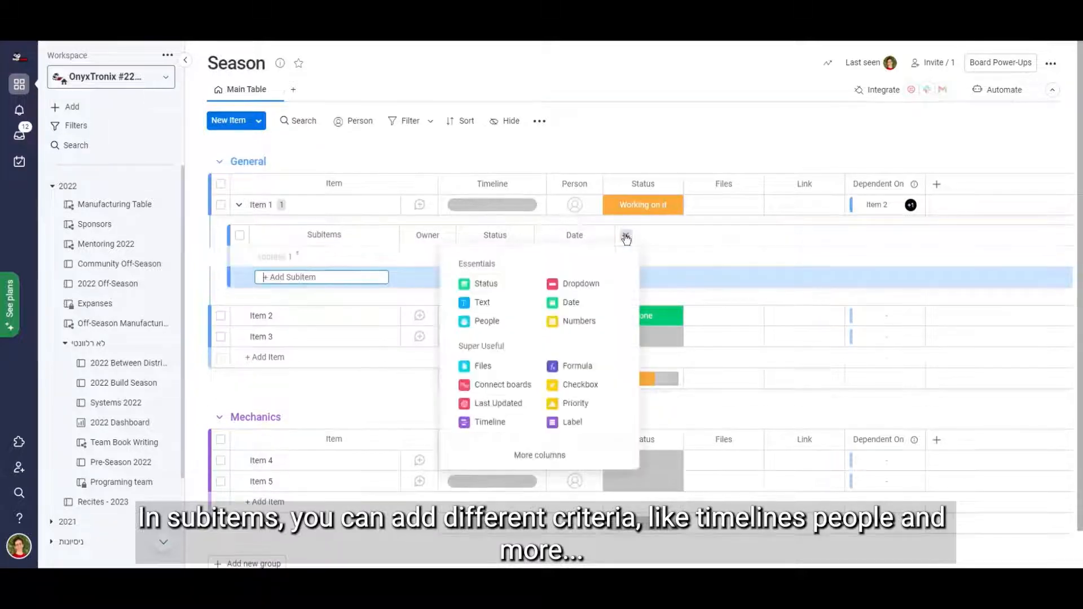
{"action": "left_click", "coordinate": [648, 128]}
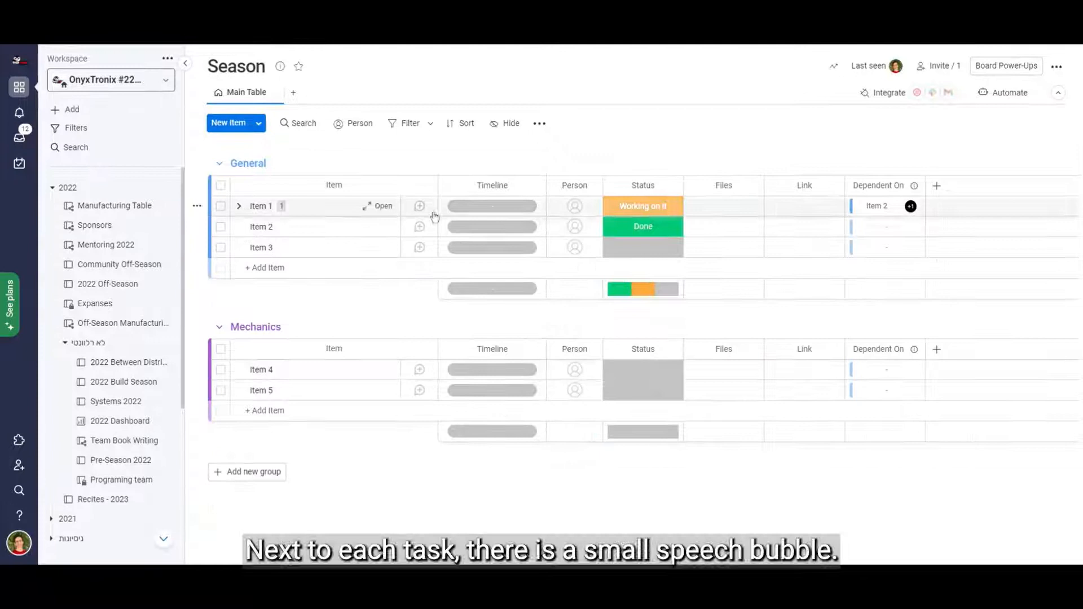
Write an update on Item 1 that mentions a team member and reads "give an update please".
{"action": "left_click", "coordinate": [419, 206]}
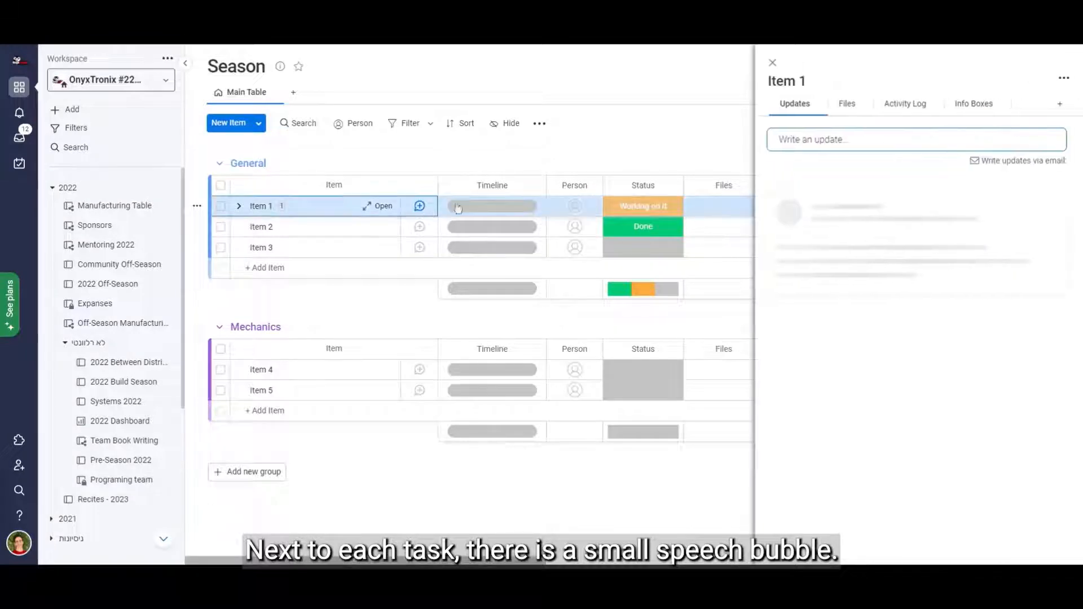
{"action": "left_click", "coordinate": [848, 140]}
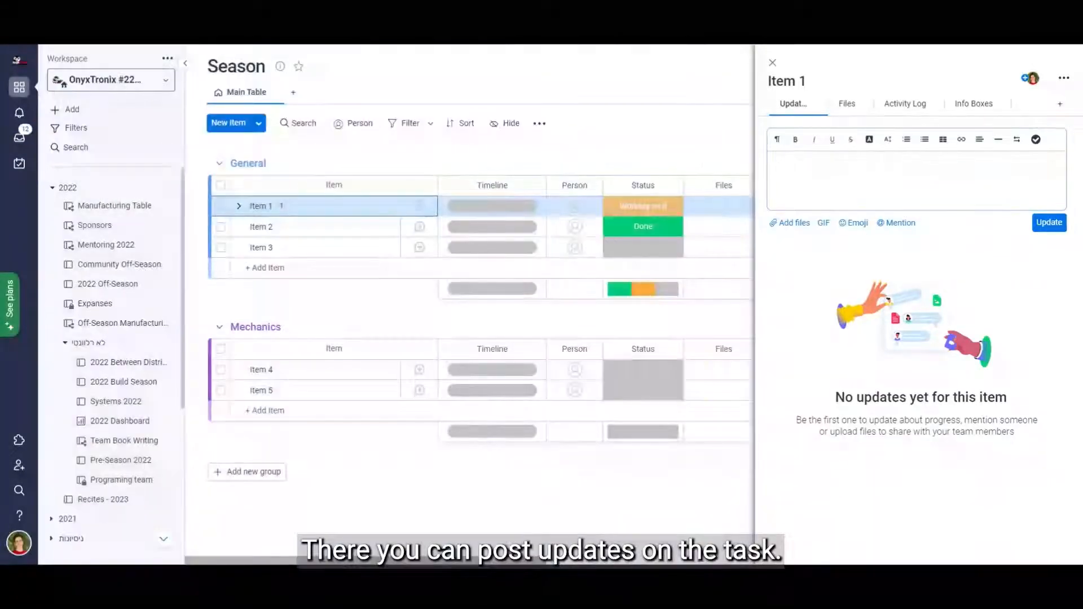
{"action": "type", "text": "@"}
{"action": "left_click", "coordinate": [804, 214]}
{"action": "type", "text": "give an update please"}
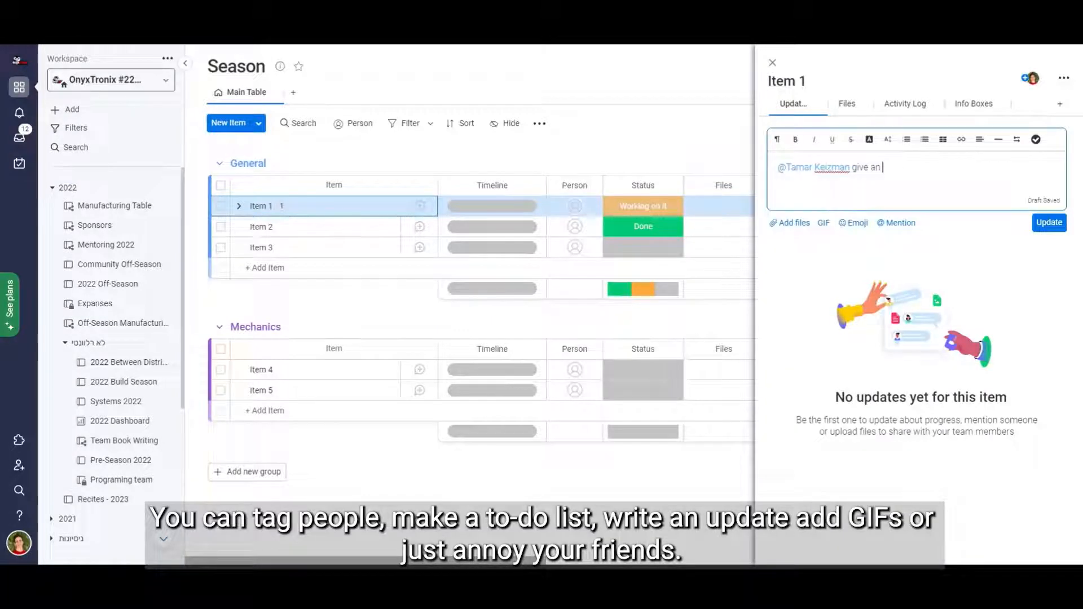
Attach the black-and-white dog GIF from a "please" search to the Item 1 update and post it.
{"action": "left_click", "coordinate": [823, 224]}
{"action": "type", "text": "please"}
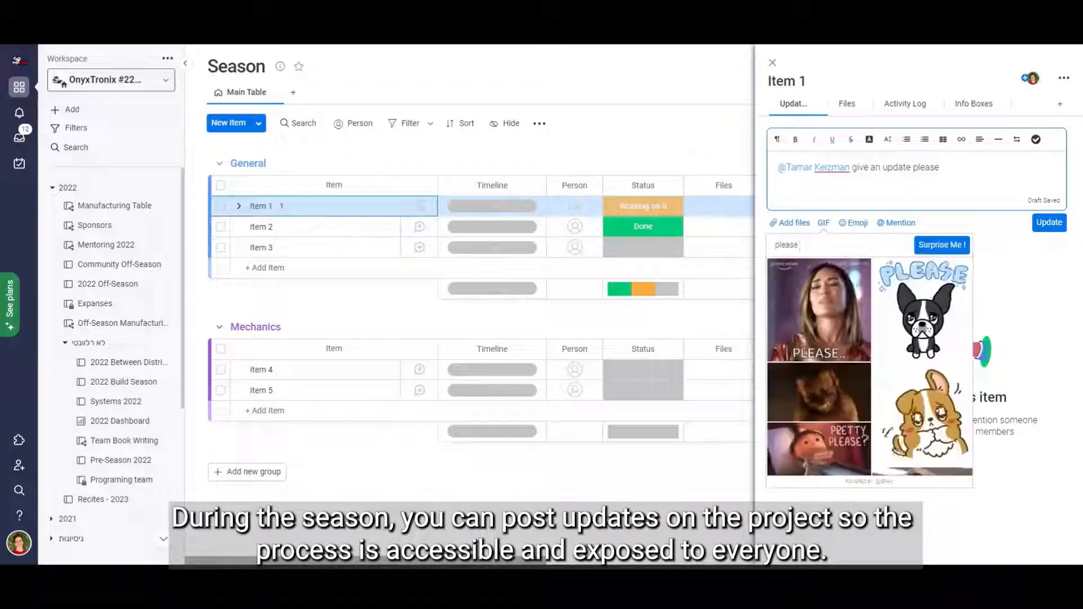
{"action": "left_click", "coordinate": [906, 333]}
{"action": "left_click", "coordinate": [1052, 346]}
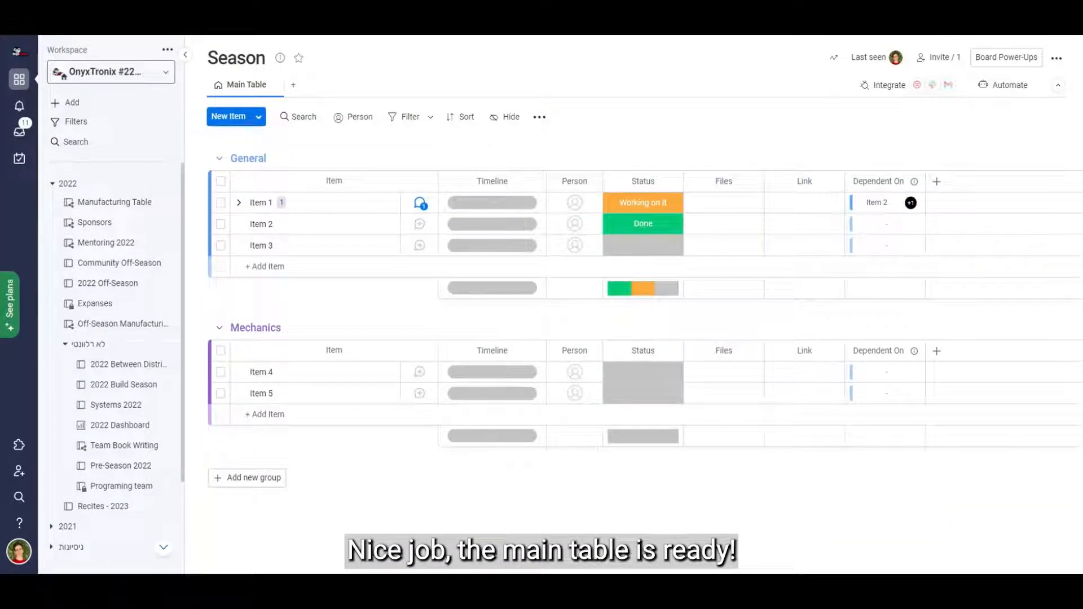
Rename Item 4 as CAD and Item 5 as Manufacture in the Mechanics group.
{"action": "left_click", "coordinate": [285, 372]}
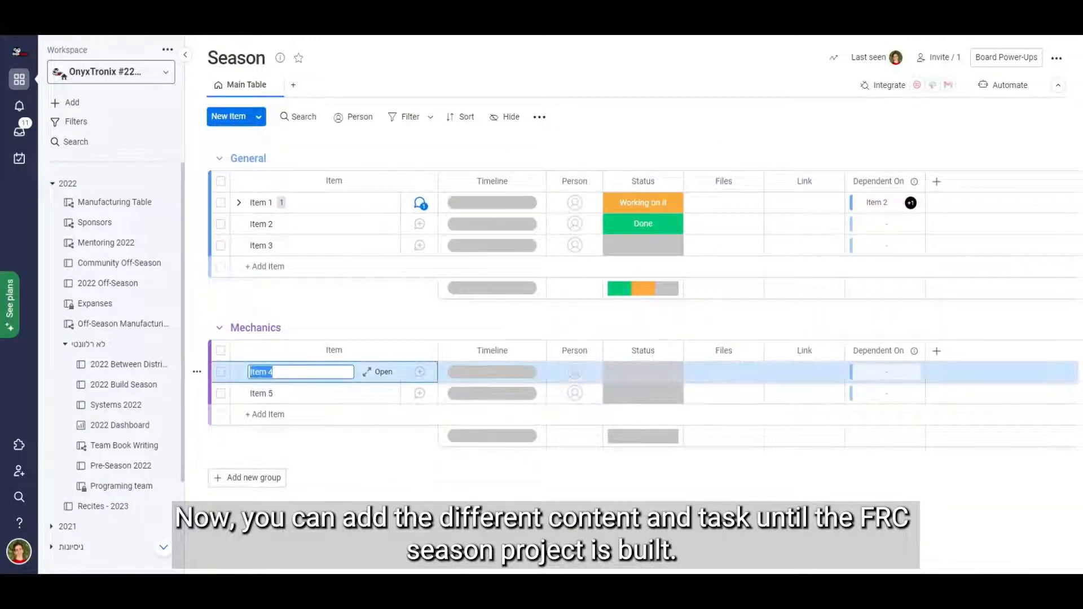
{"action": "left_click", "coordinate": [269, 393]}
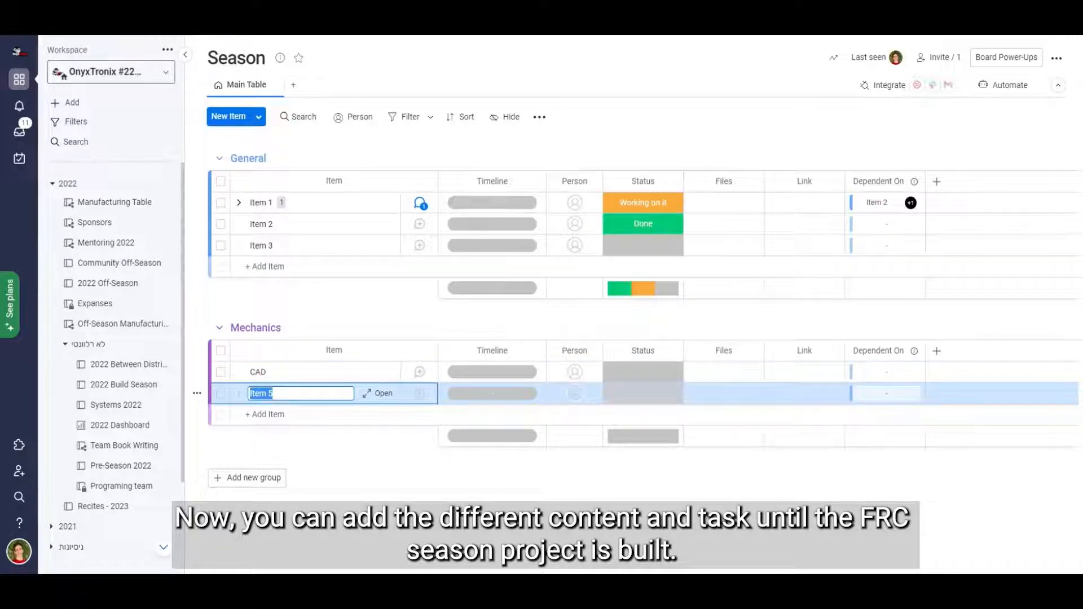
{"action": "type", "text": "Manufacture"}
{"action": "key", "text": "Return"}
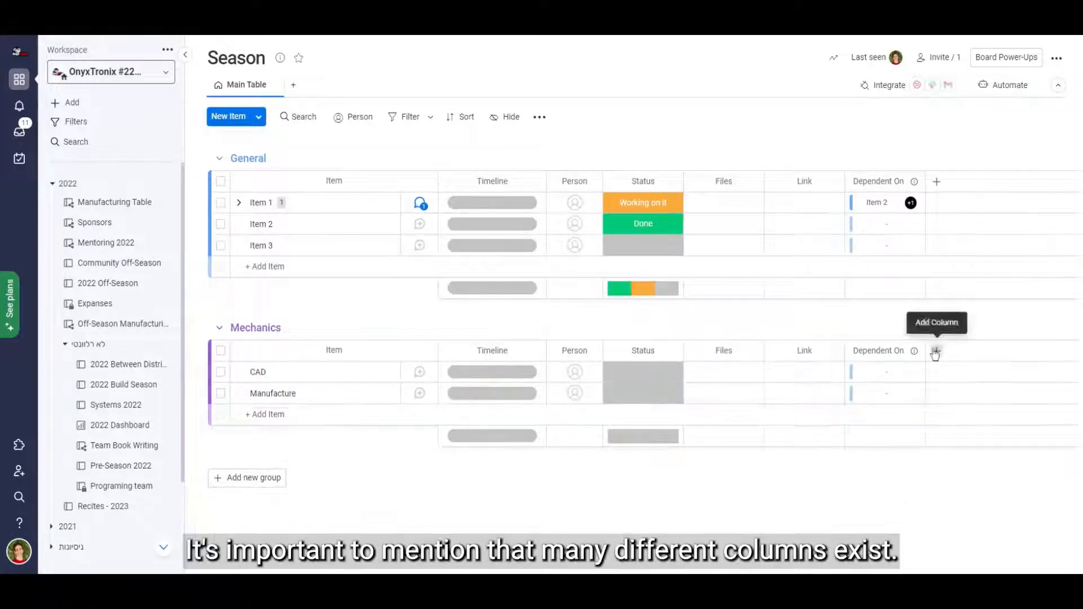
Browse the full catalogue of column types, from Essentials through Super Useful and the Power-Ups to Combos.
{"action": "left_click", "coordinate": [936, 350]}
{"action": "left_click", "coordinate": [850, 559]}
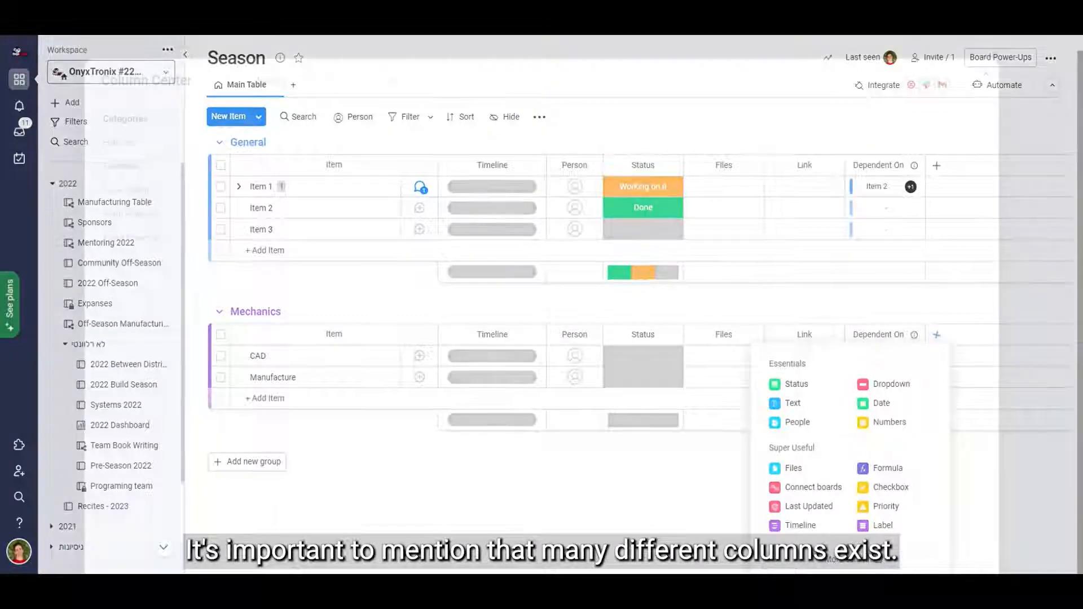
{"action": "scroll", "coordinate": [802, 436], "scroll_direction": "down", "scroll_amount": 2}
{"action": "scroll", "coordinate": [802, 435], "scroll_direction": "down", "scroll_amount": 6}
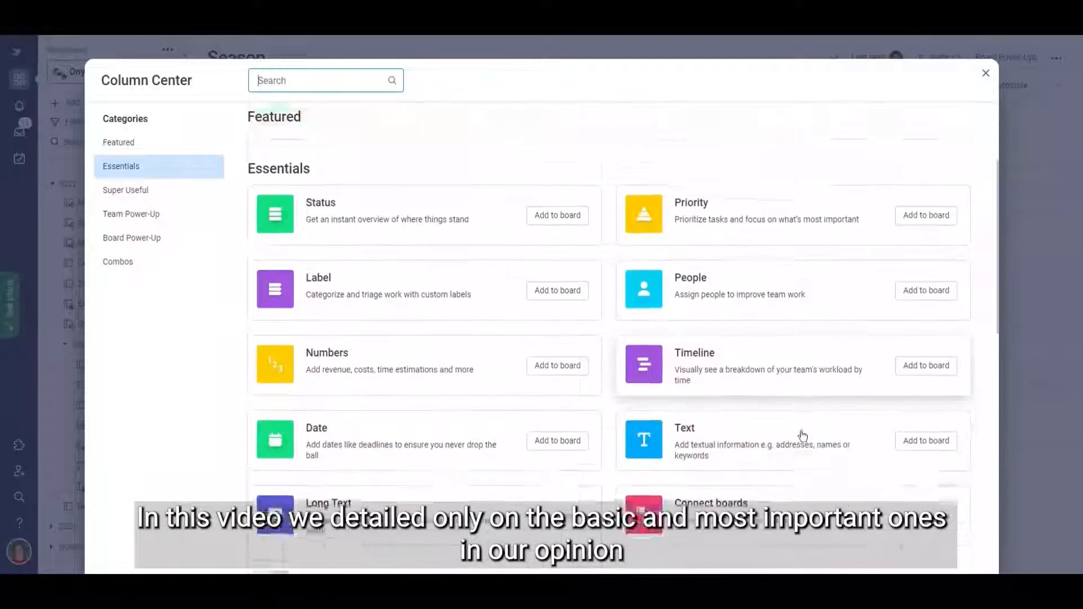
{"action": "scroll", "coordinate": [803, 436], "scroll_direction": "down", "scroll_amount": 7}
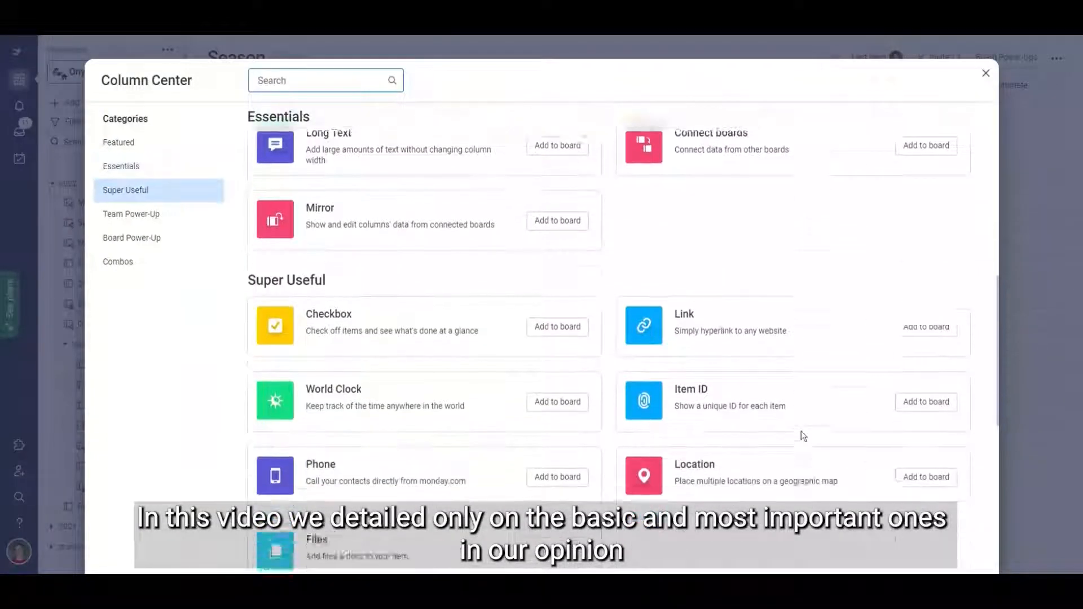
{"action": "scroll", "coordinate": [803, 436], "scroll_direction": "down", "scroll_amount": 6}
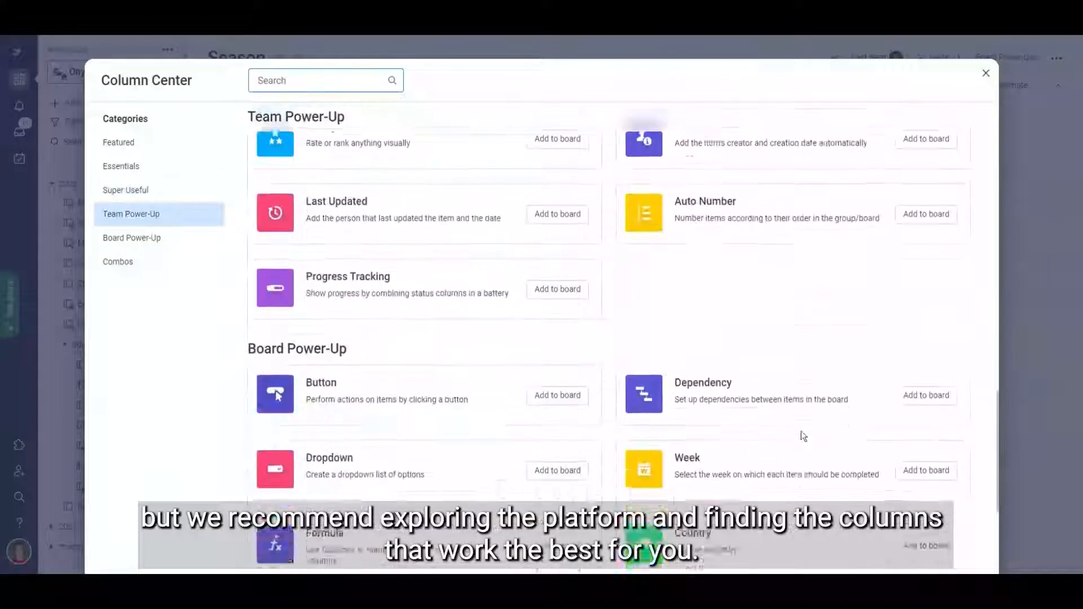
{"action": "scroll", "coordinate": [801, 430], "scroll_direction": "down", "scroll_amount": 2}
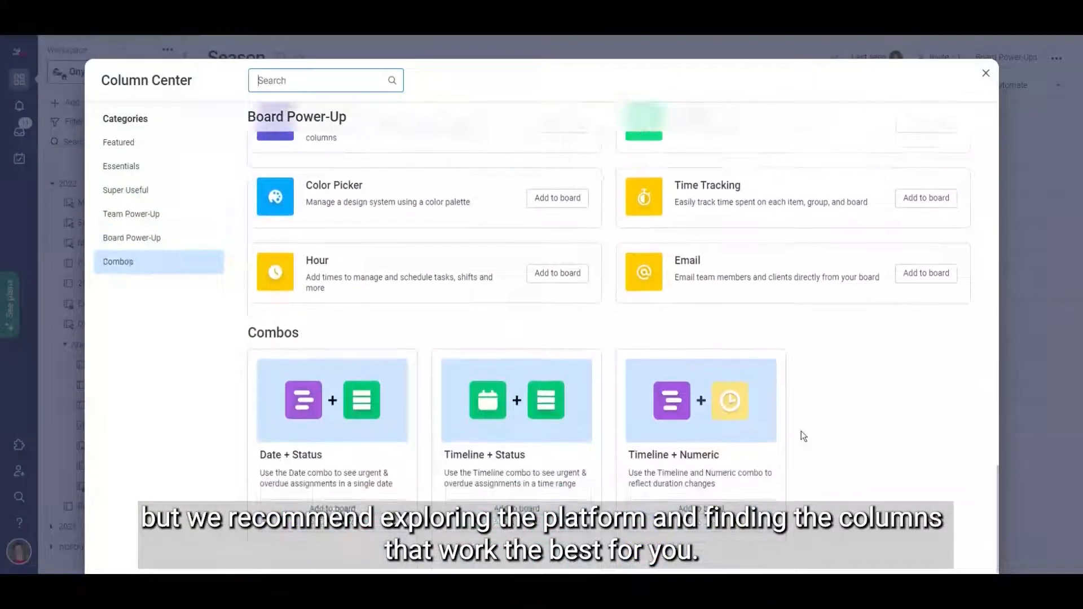